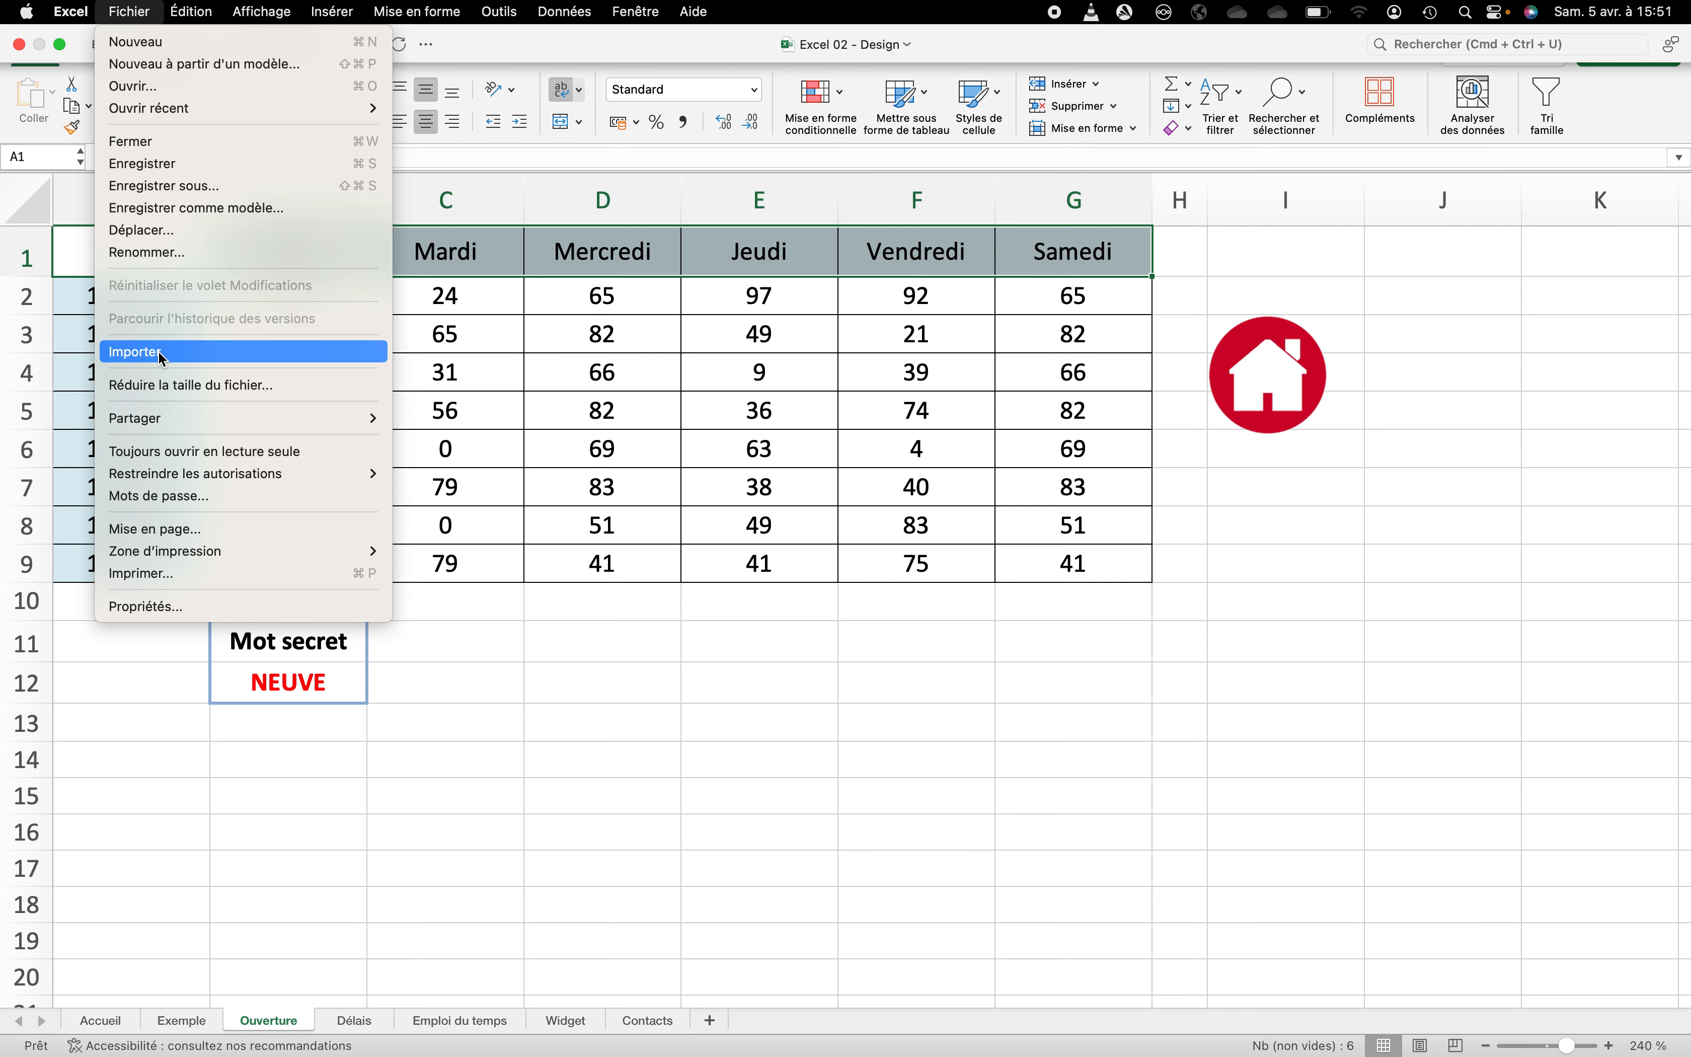
Step: Check the print preview of the Ouverture sheet and close it without printing
click(180, 575)
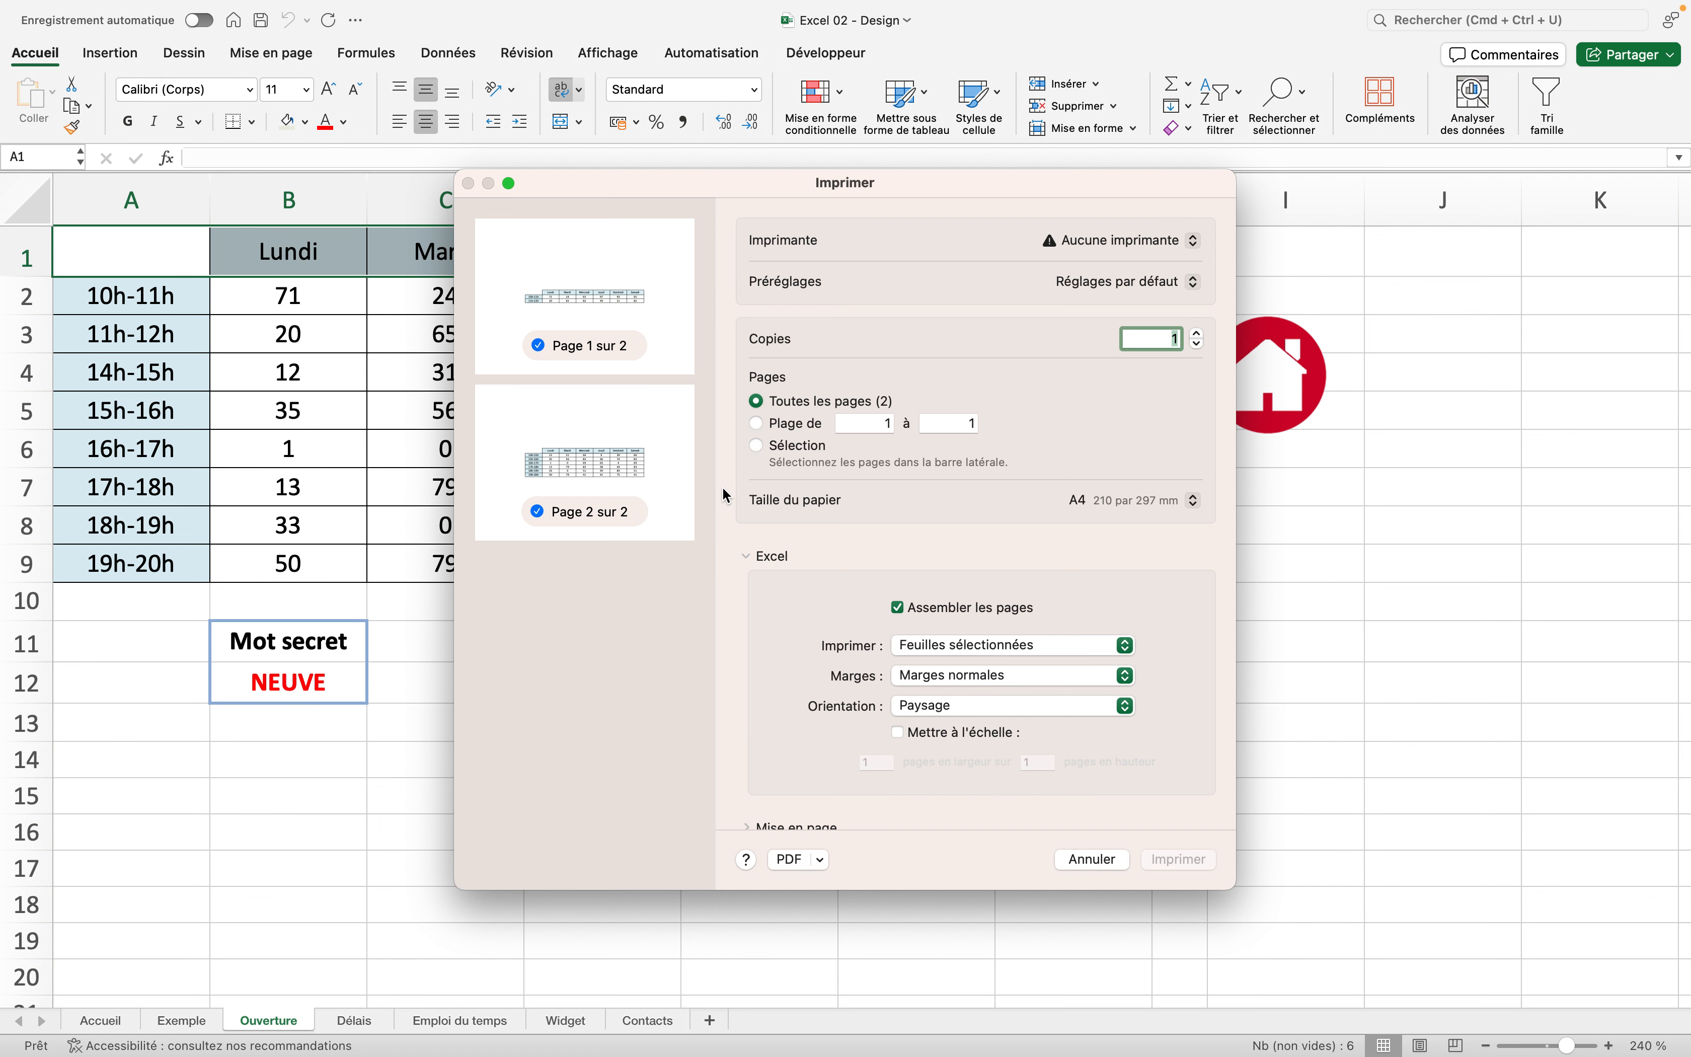
click(1089, 861)
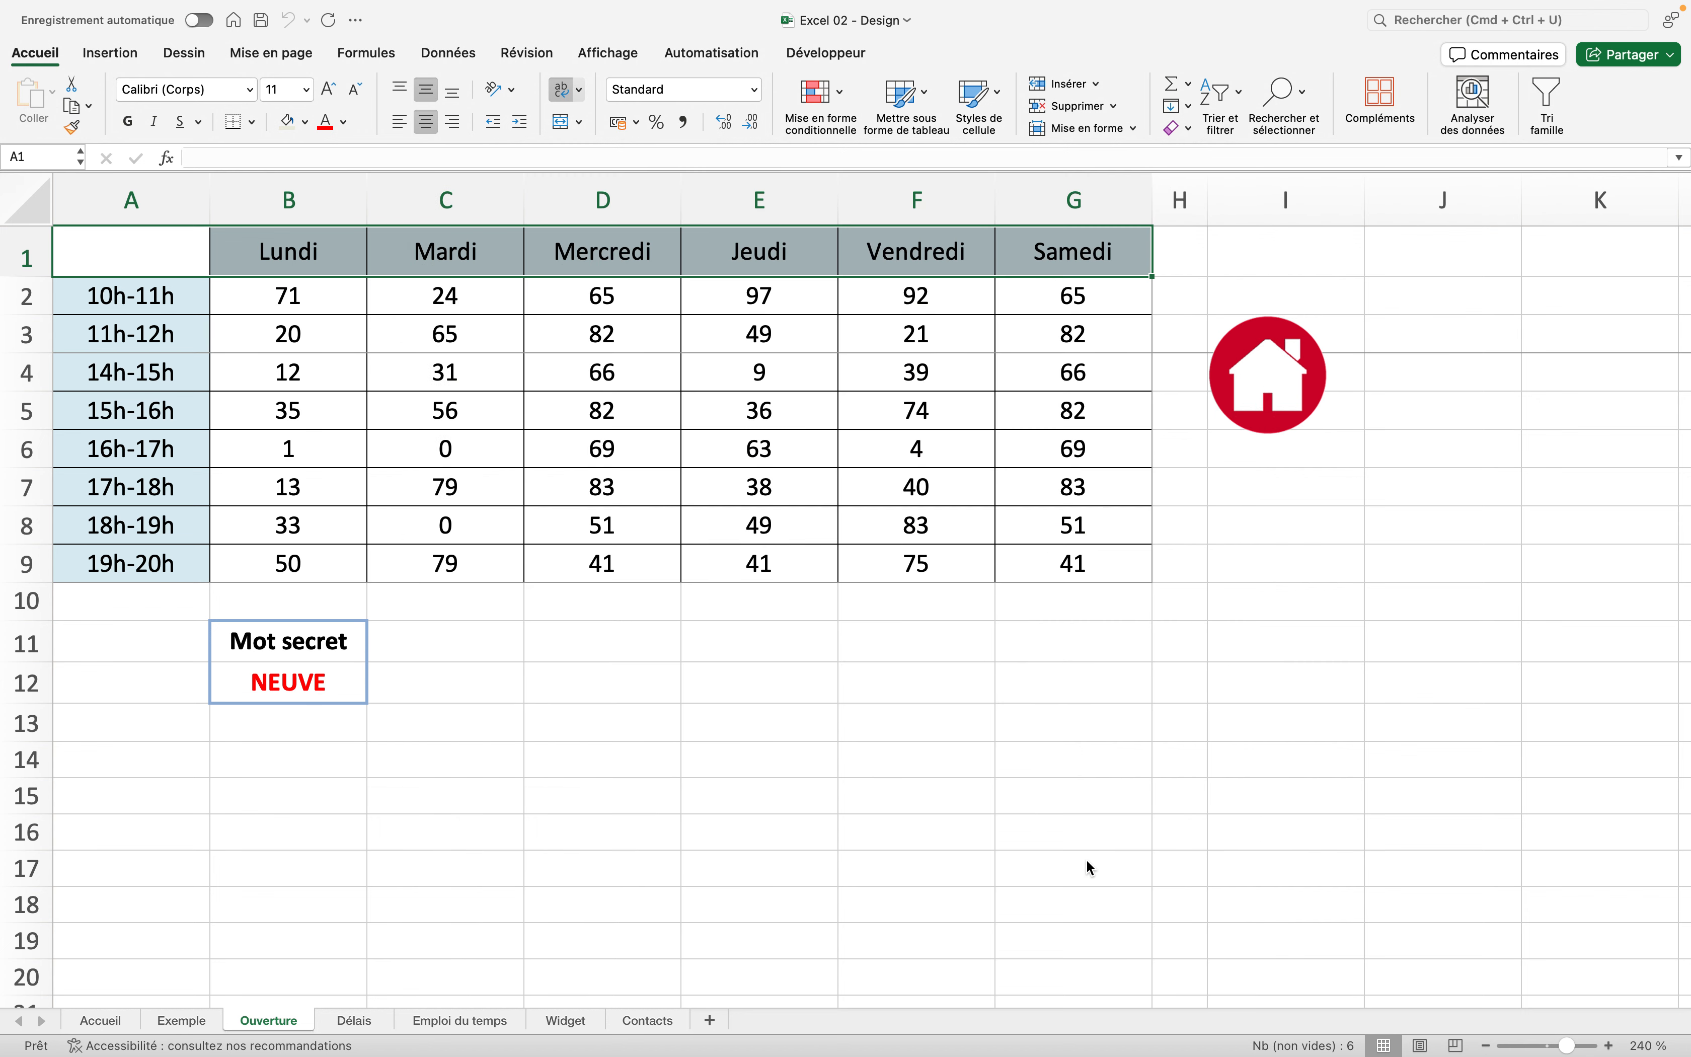
Step: Switch the Ouverture sheet to the page layout view and look over its pages
click(609, 53)
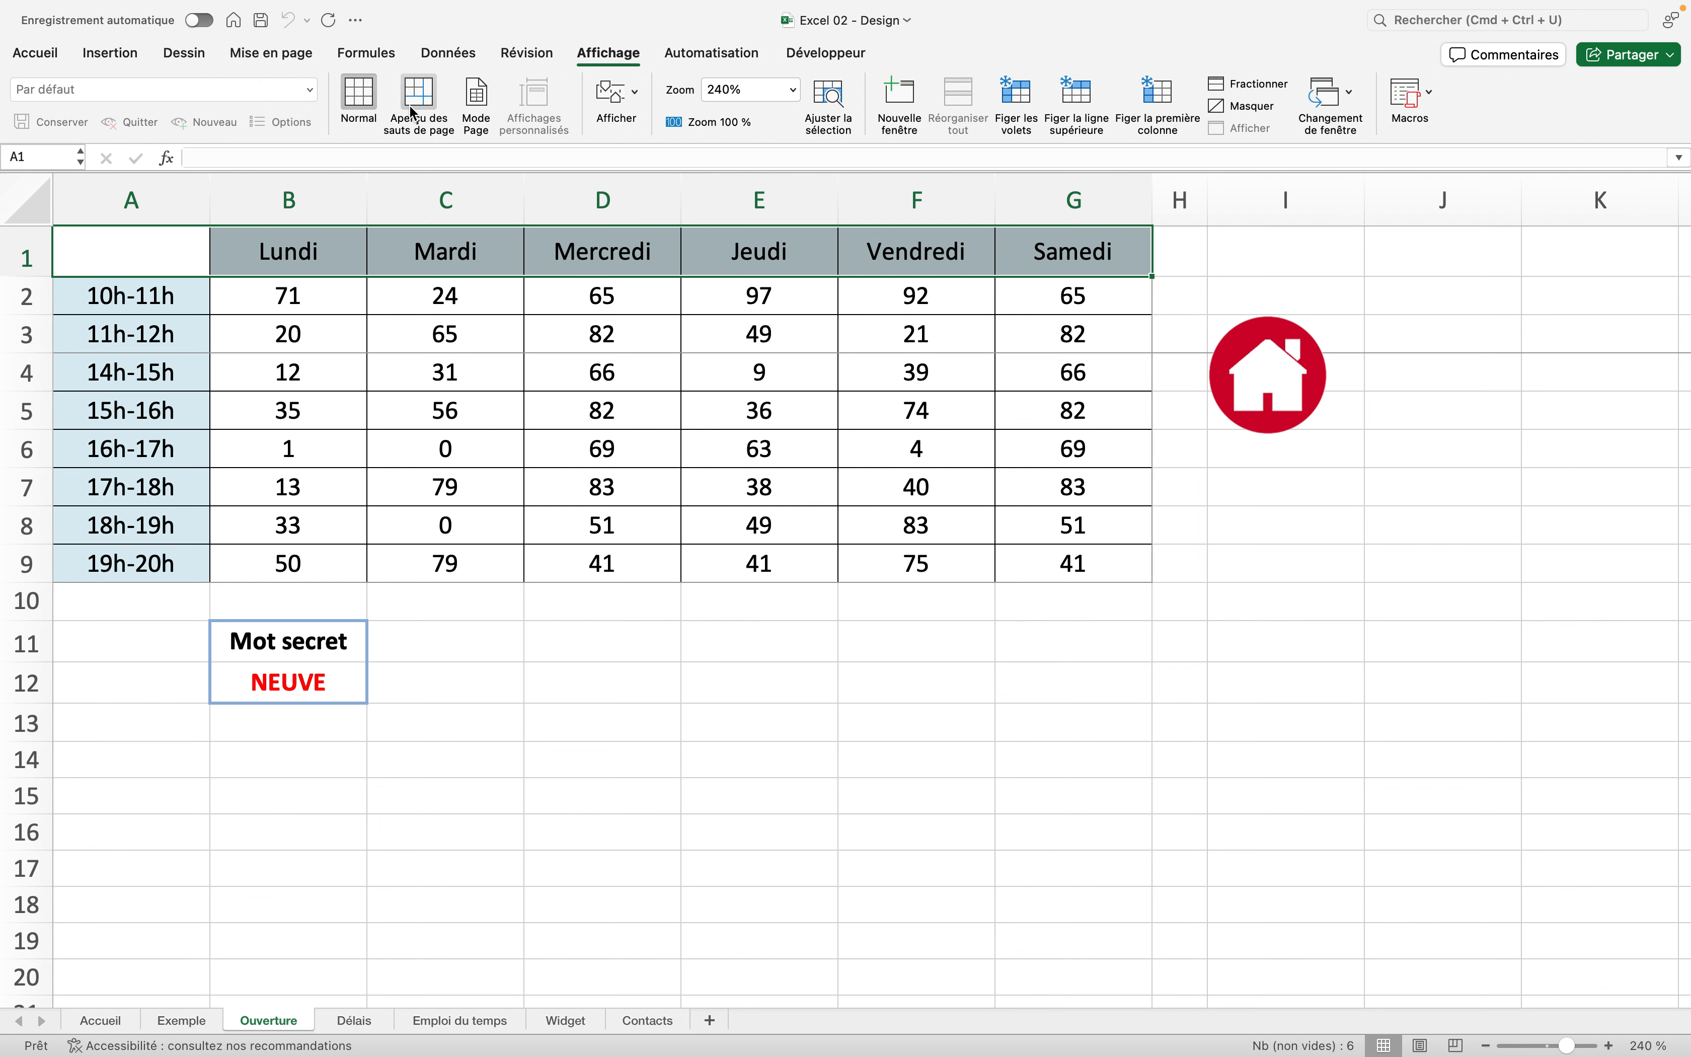
click(480, 102)
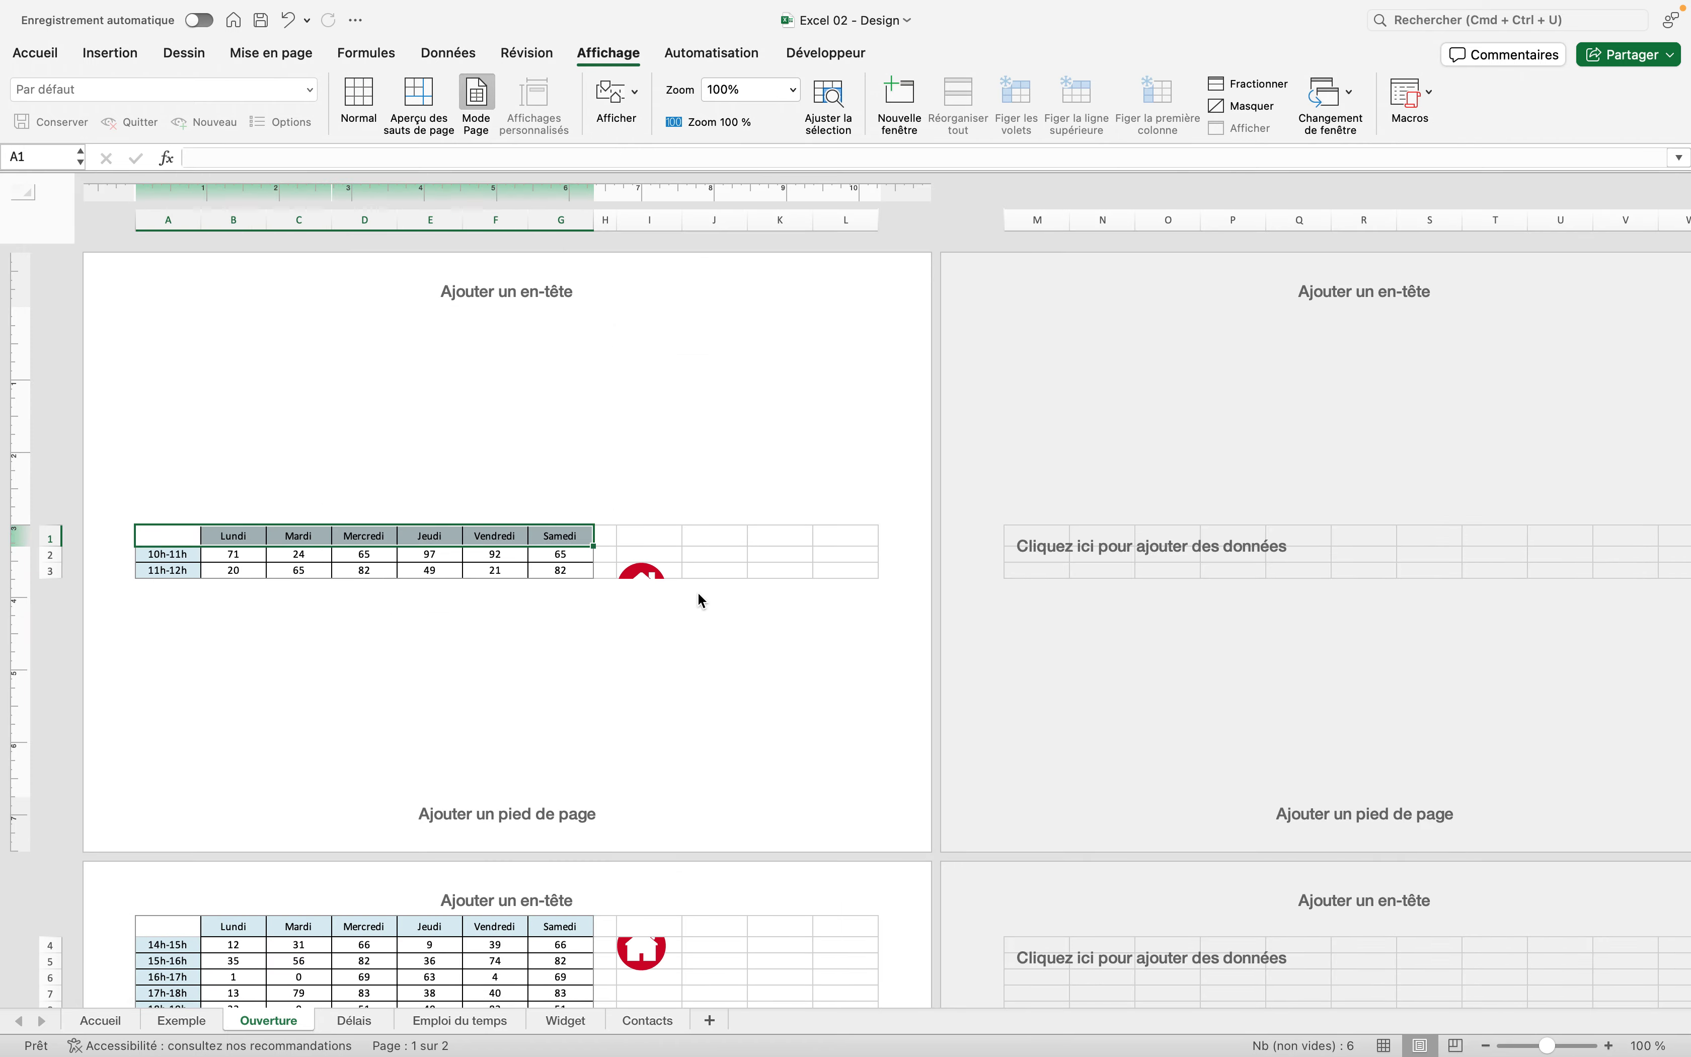
scroll(701, 600, down, 4)
scroll(701, 600, up, 3)
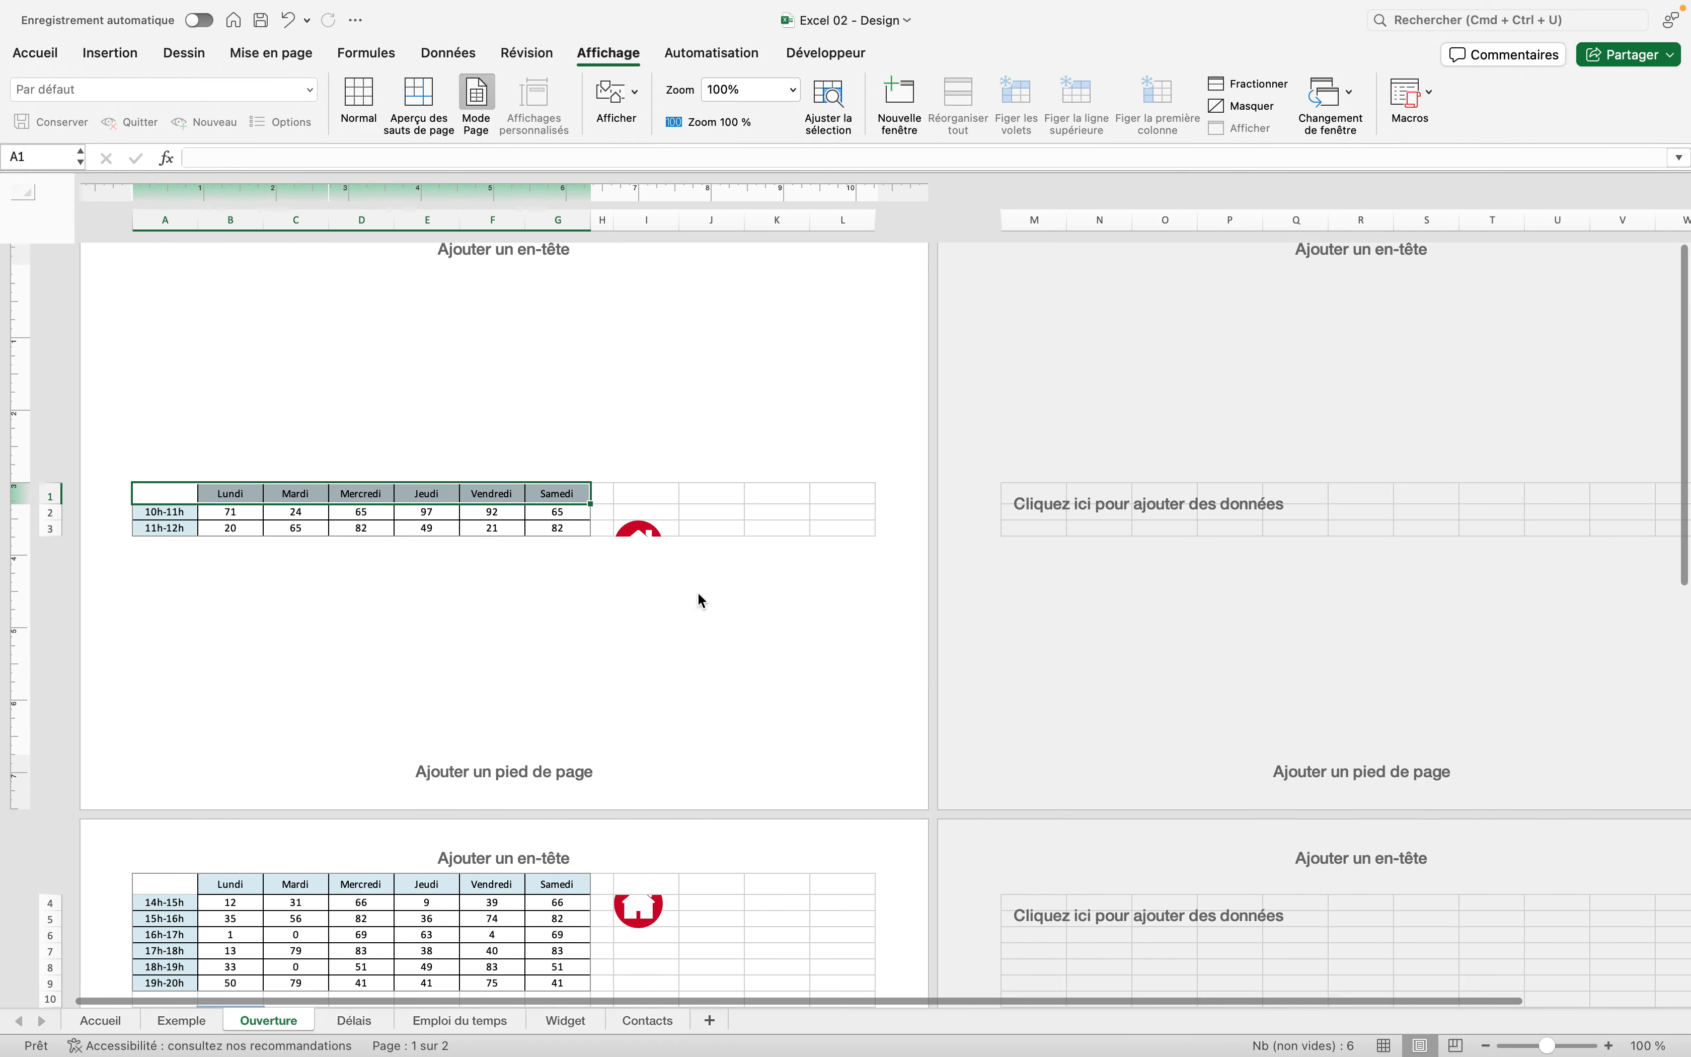
scroll(701, 600, left, 1)
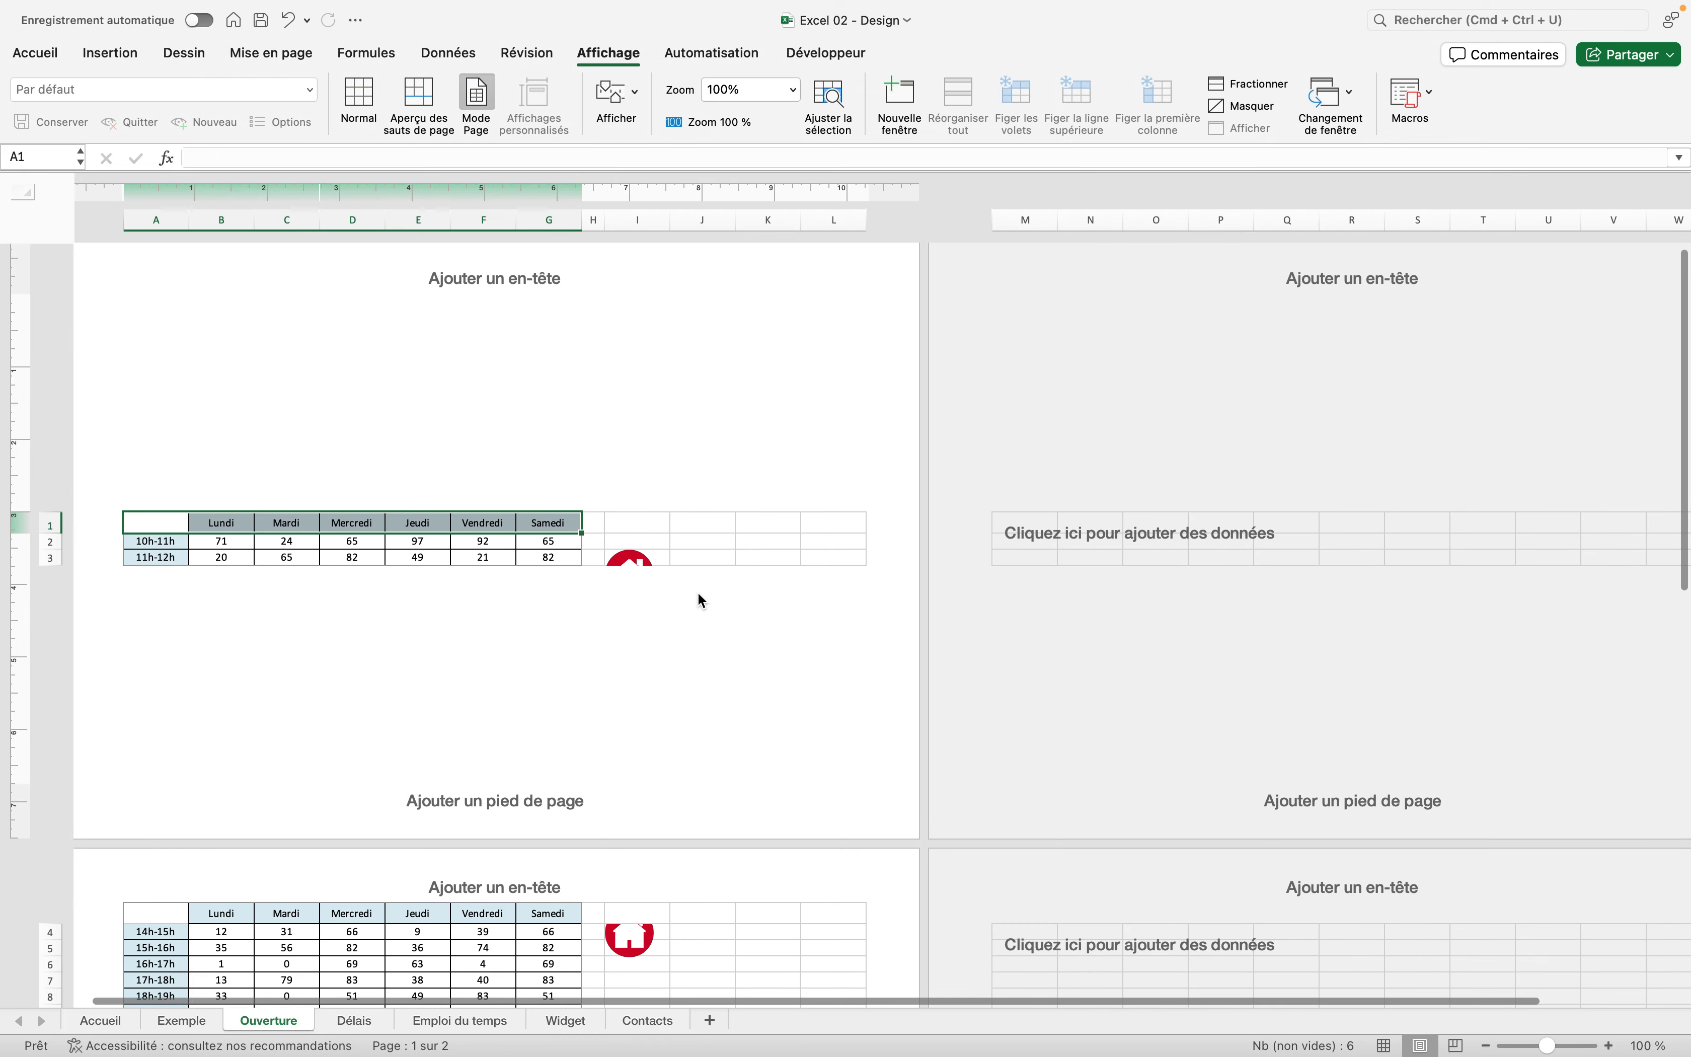
scroll(701, 600, down, 1)
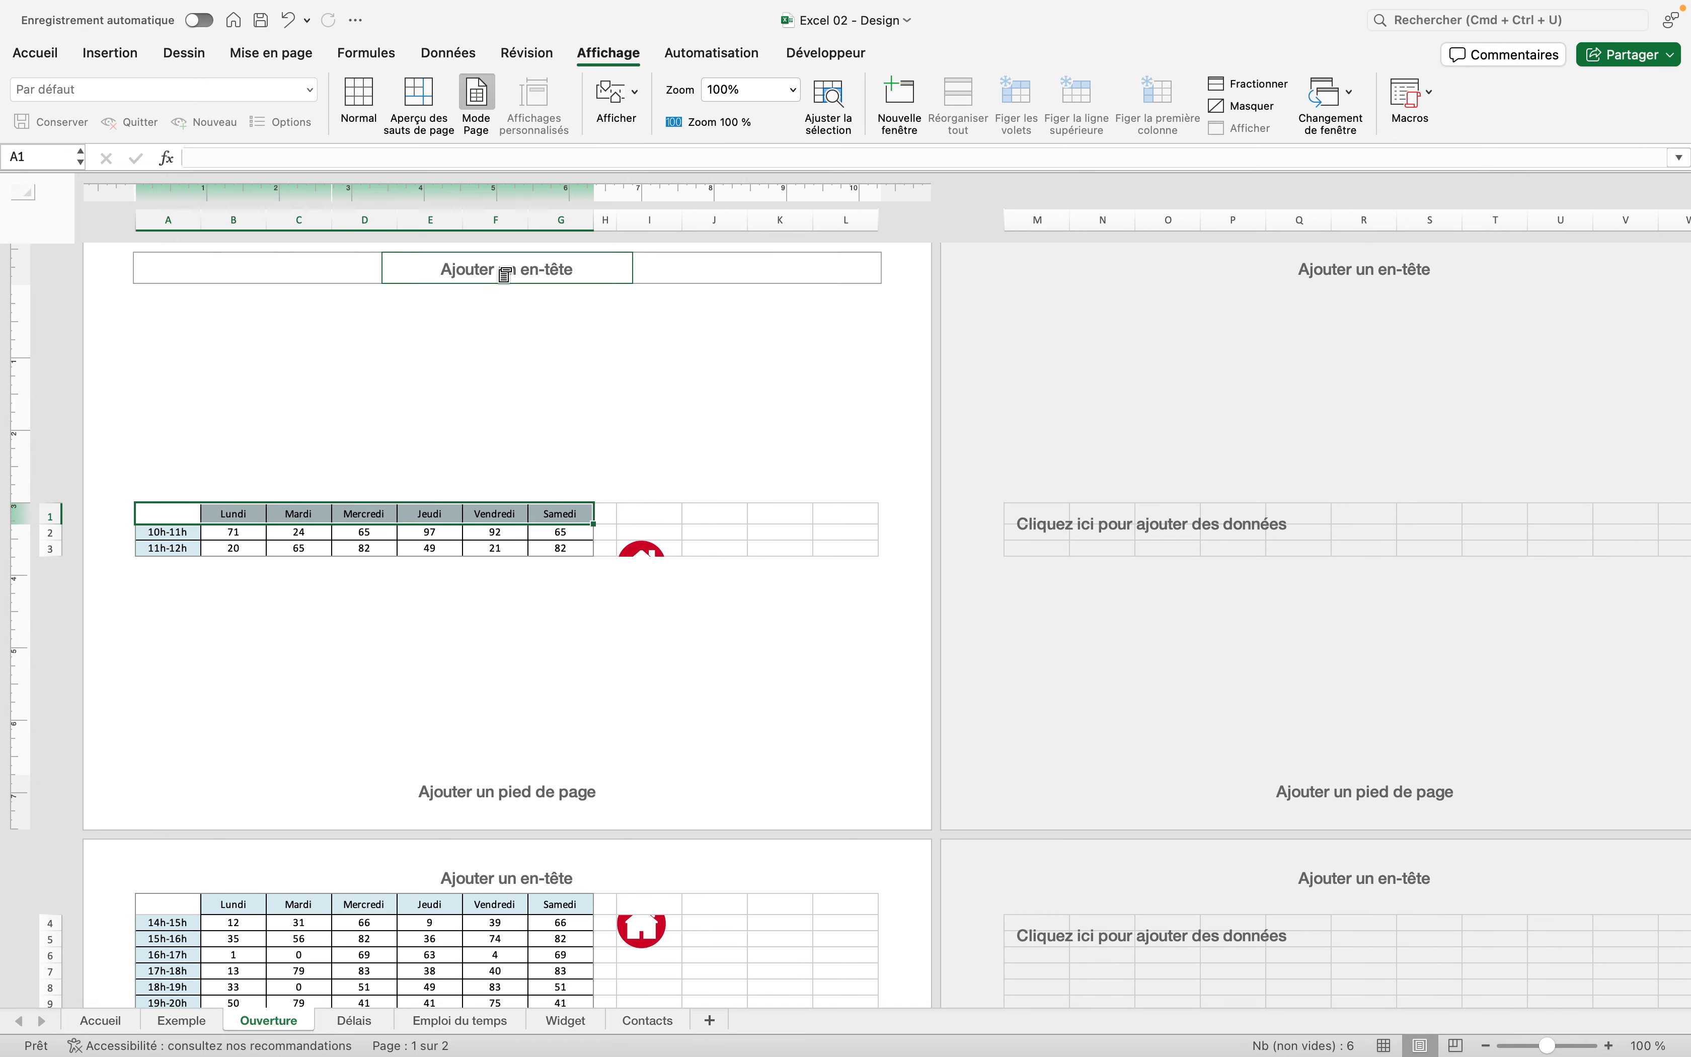
Step: Enter "Tuto Excel" in the left header section and format it in red at size 12
click(261, 263)
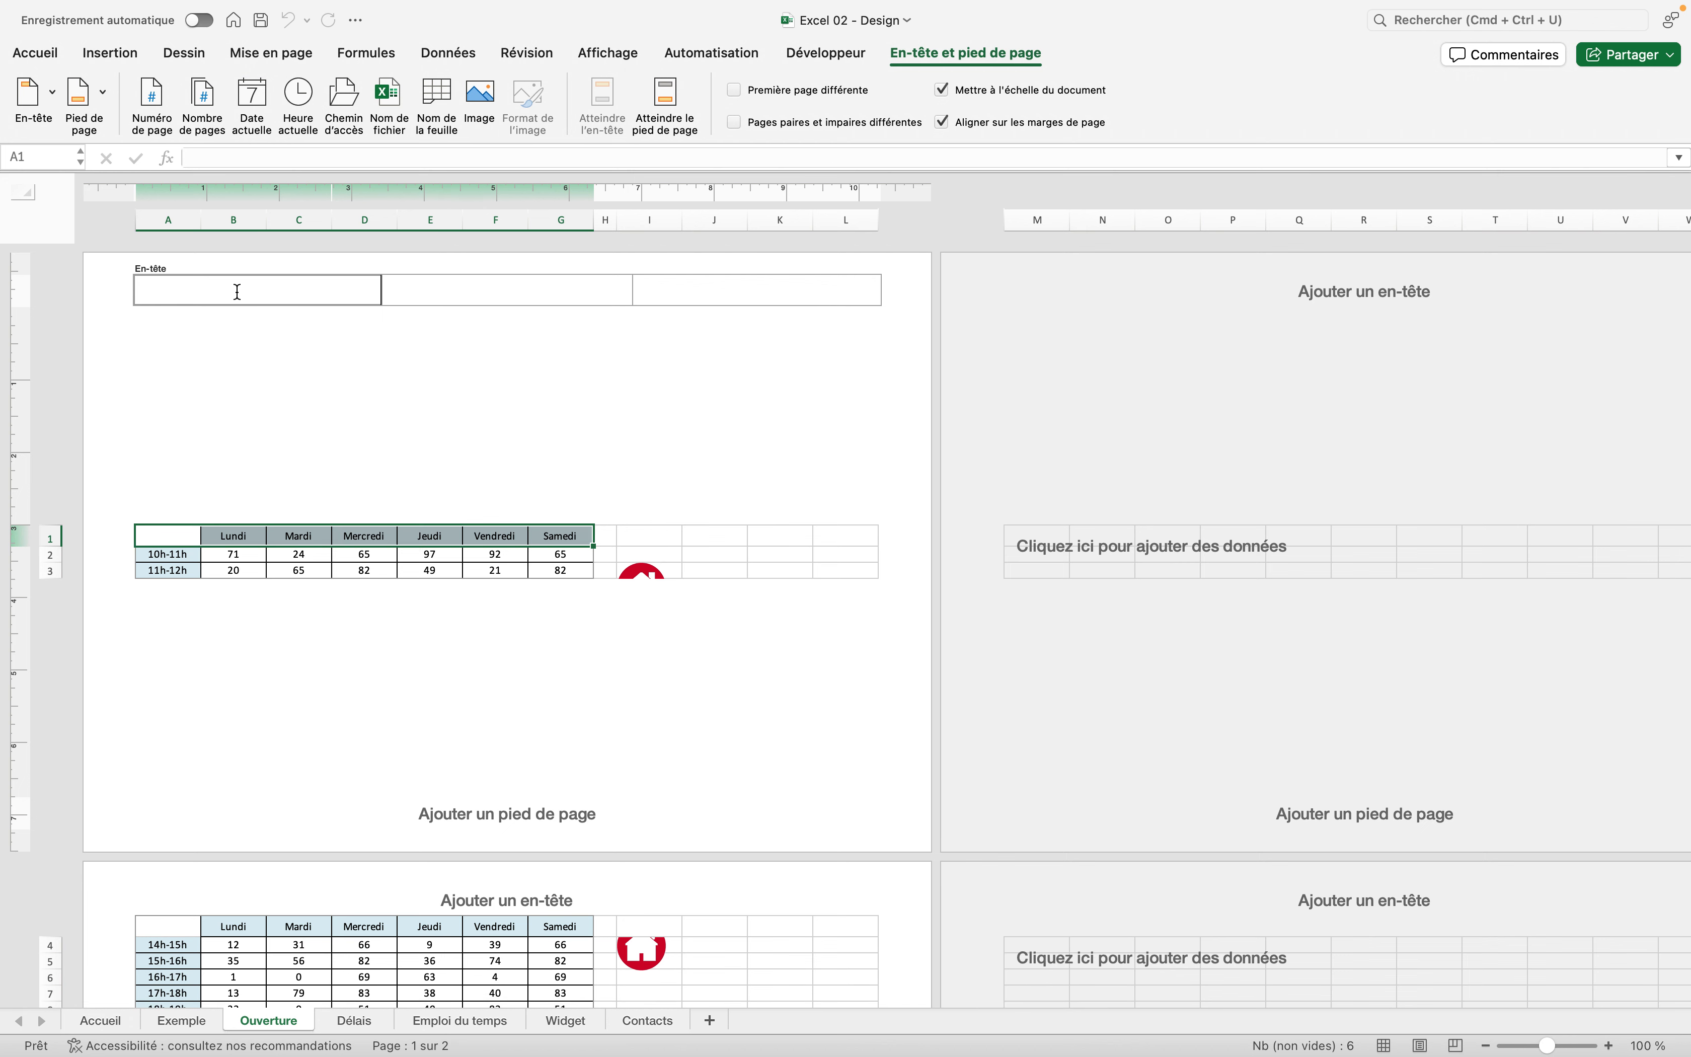
text(Tuto Excel)
drag(183, 282, 96, 266)
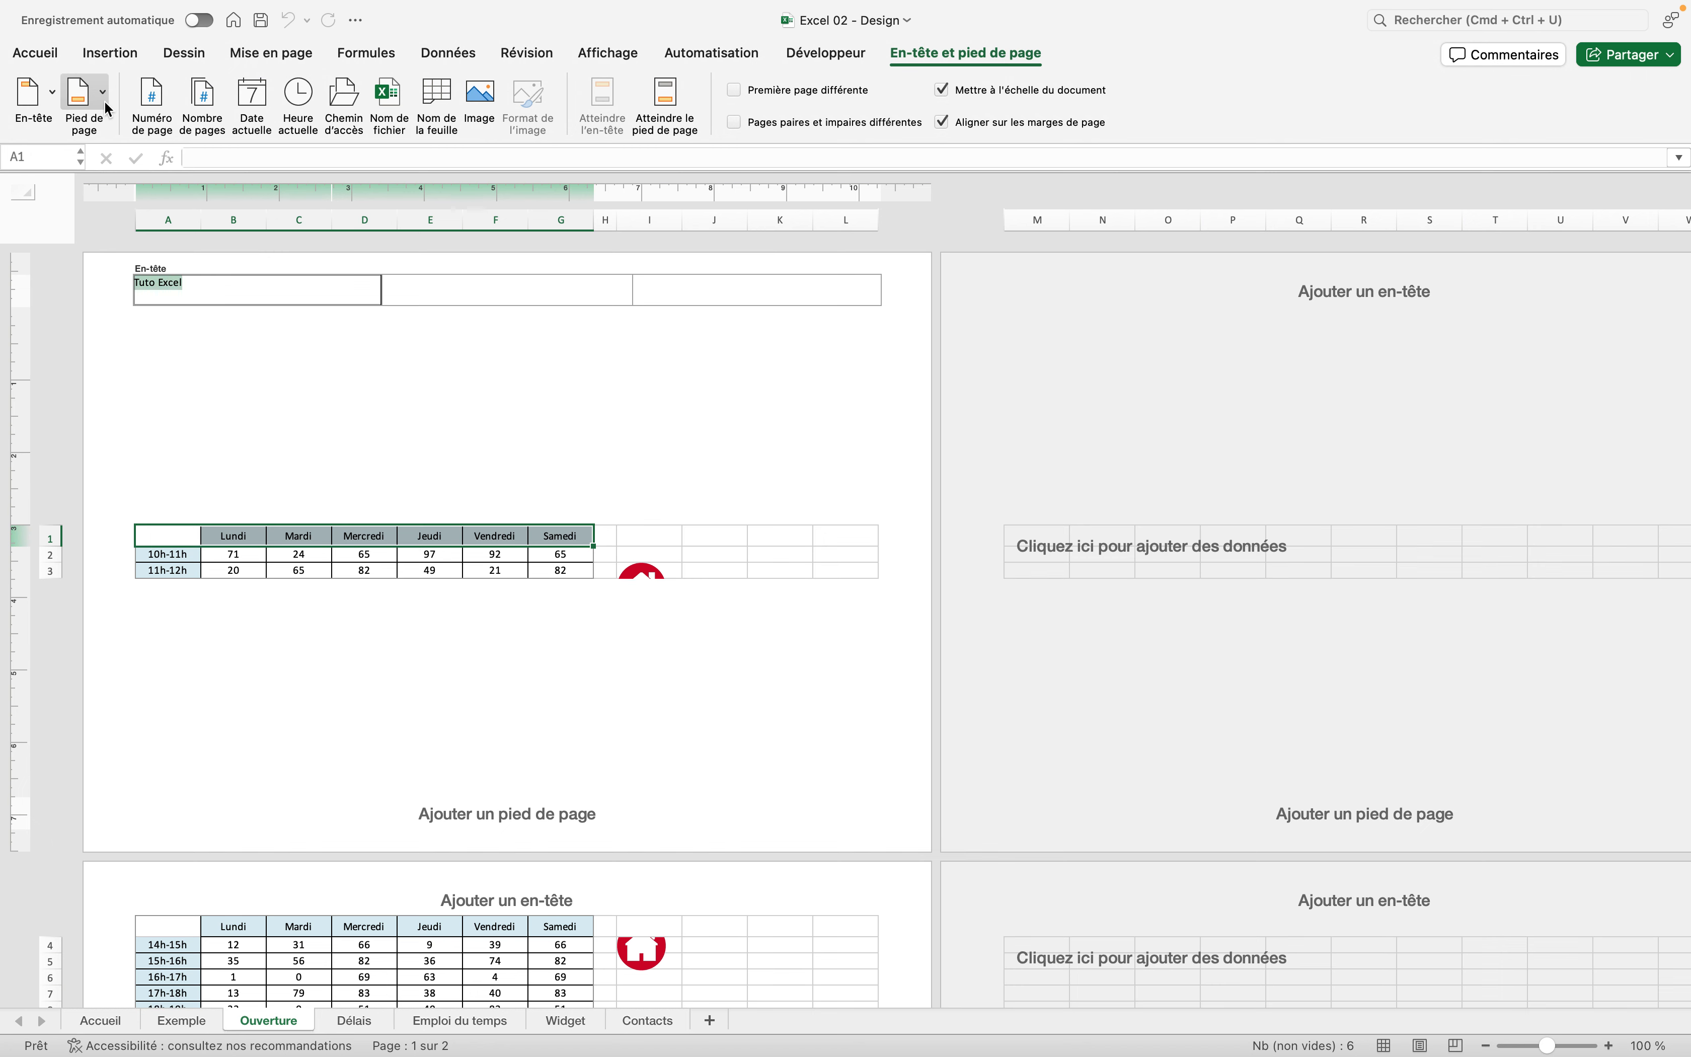
click(35, 53)
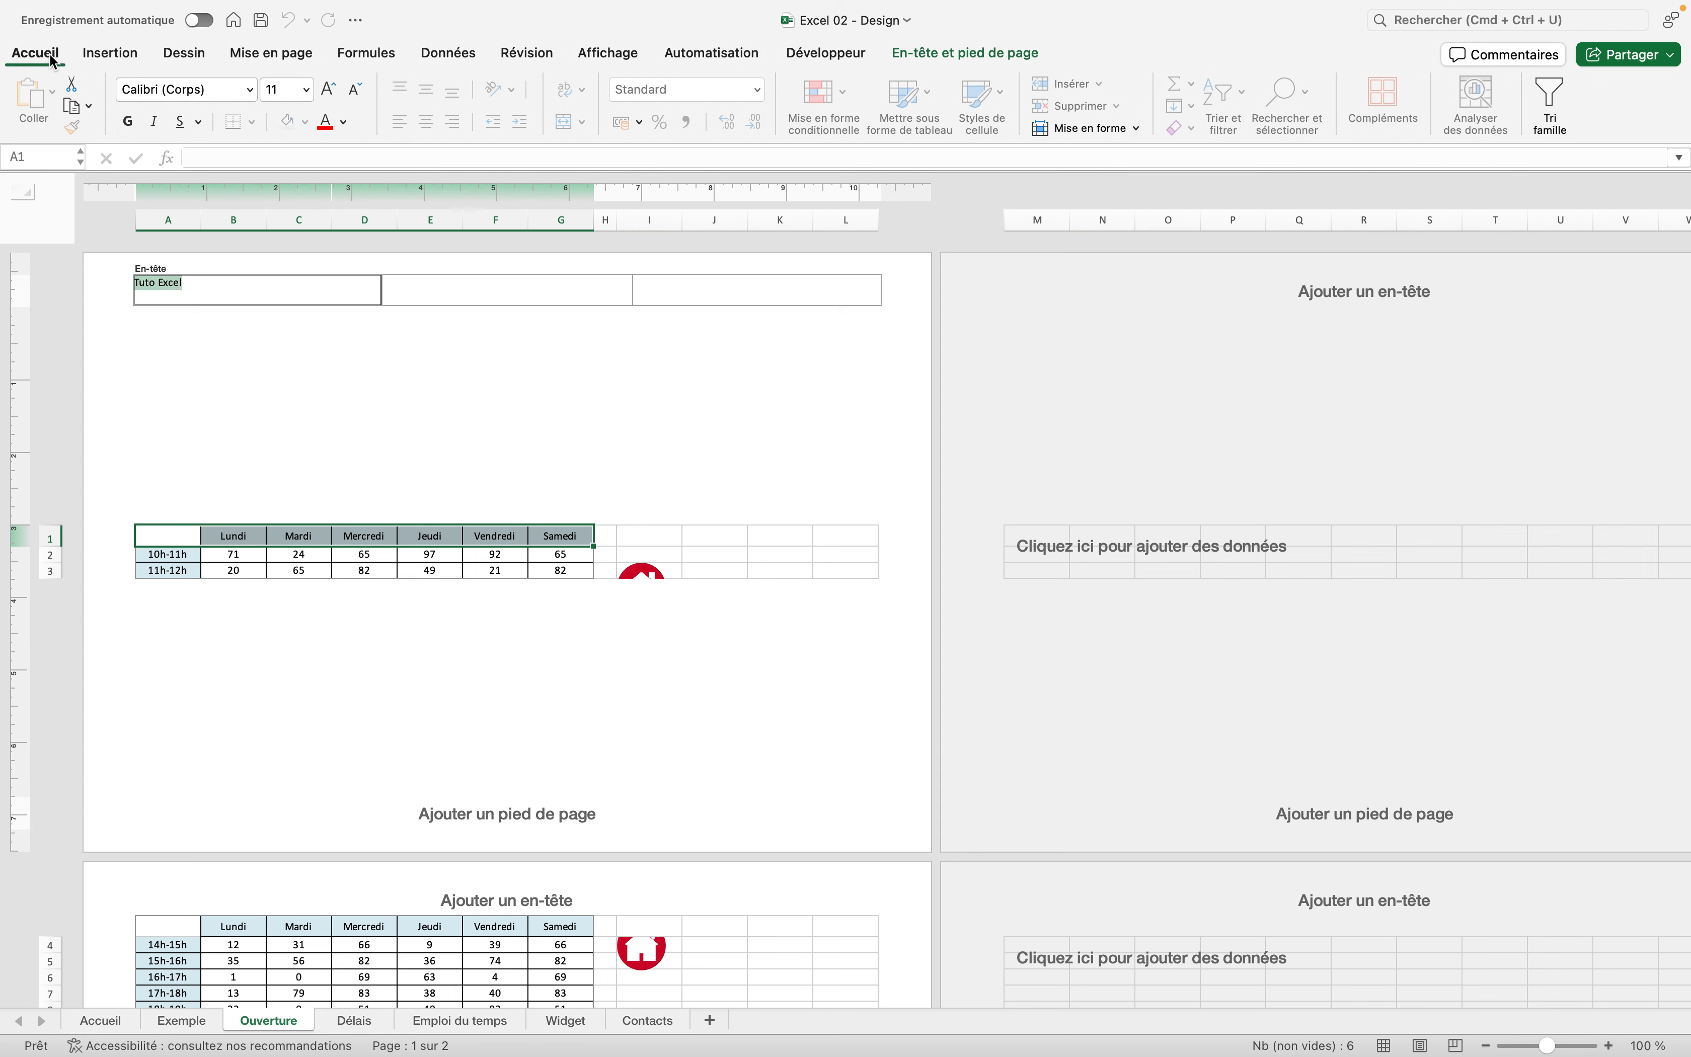
click(307, 96)
click(299, 207)
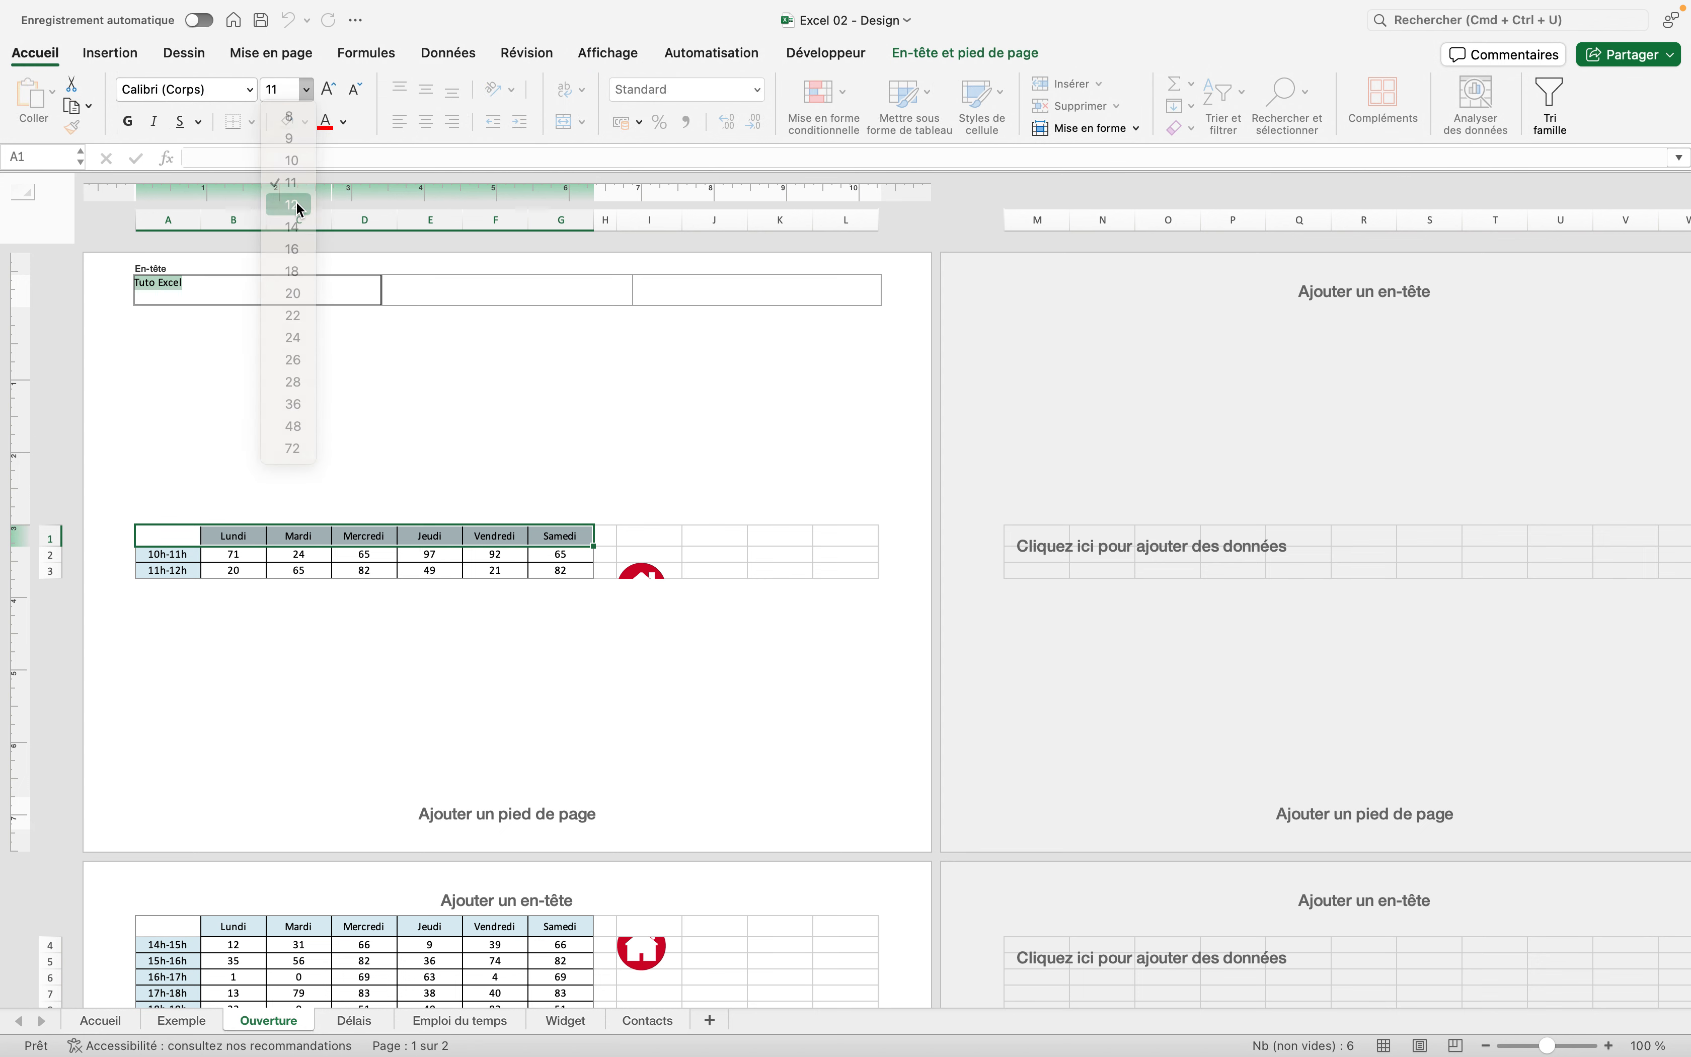
click(326, 123)
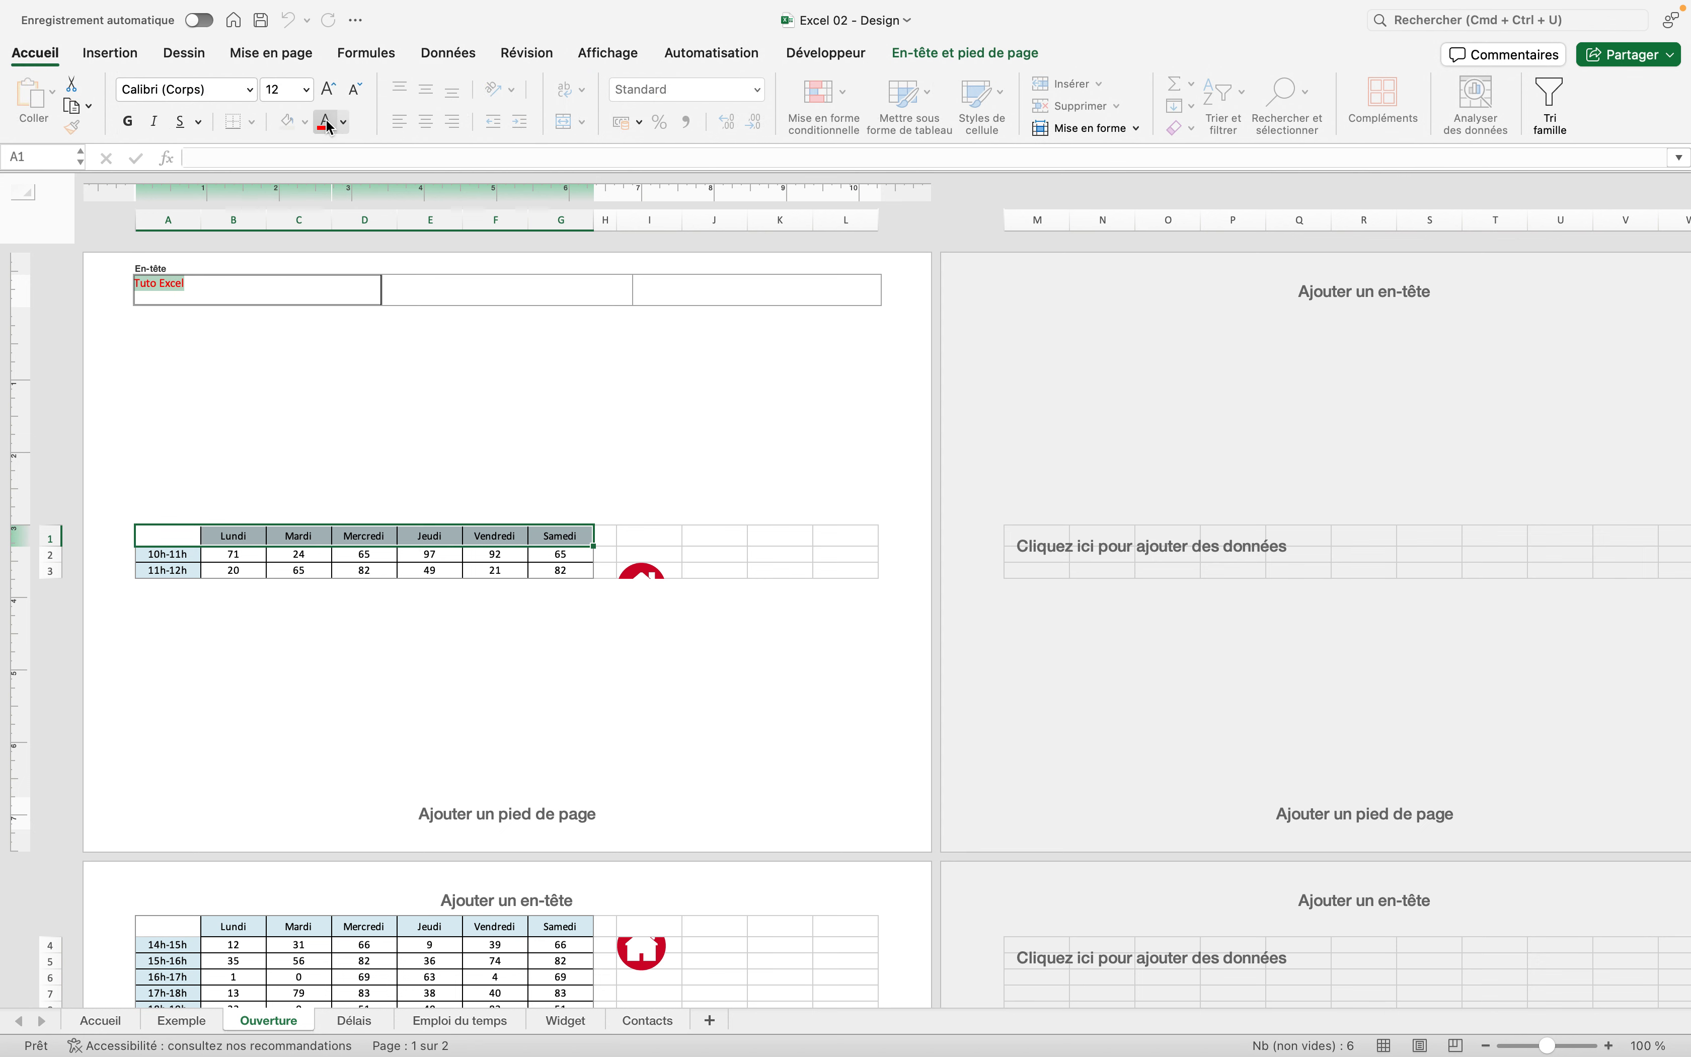
click(295, 309)
Step: Insert the sheet name in the centre header section, preceded by the text "Feuille : "
click(496, 303)
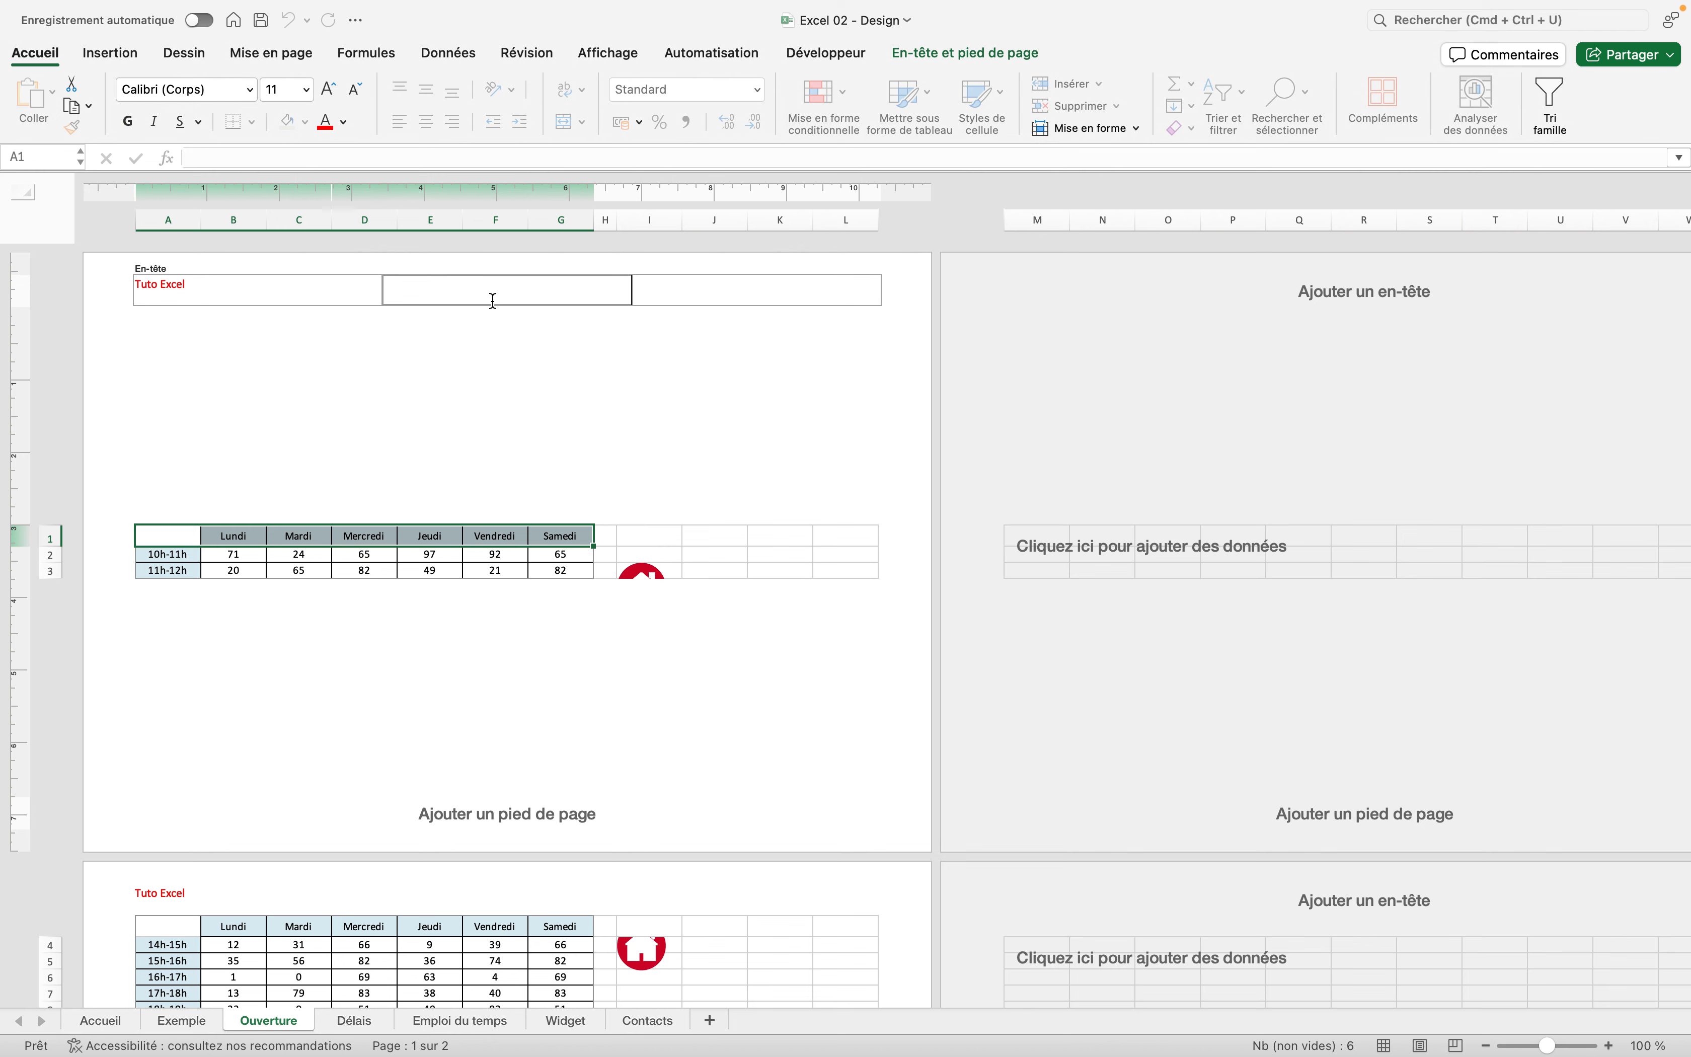
click(952, 56)
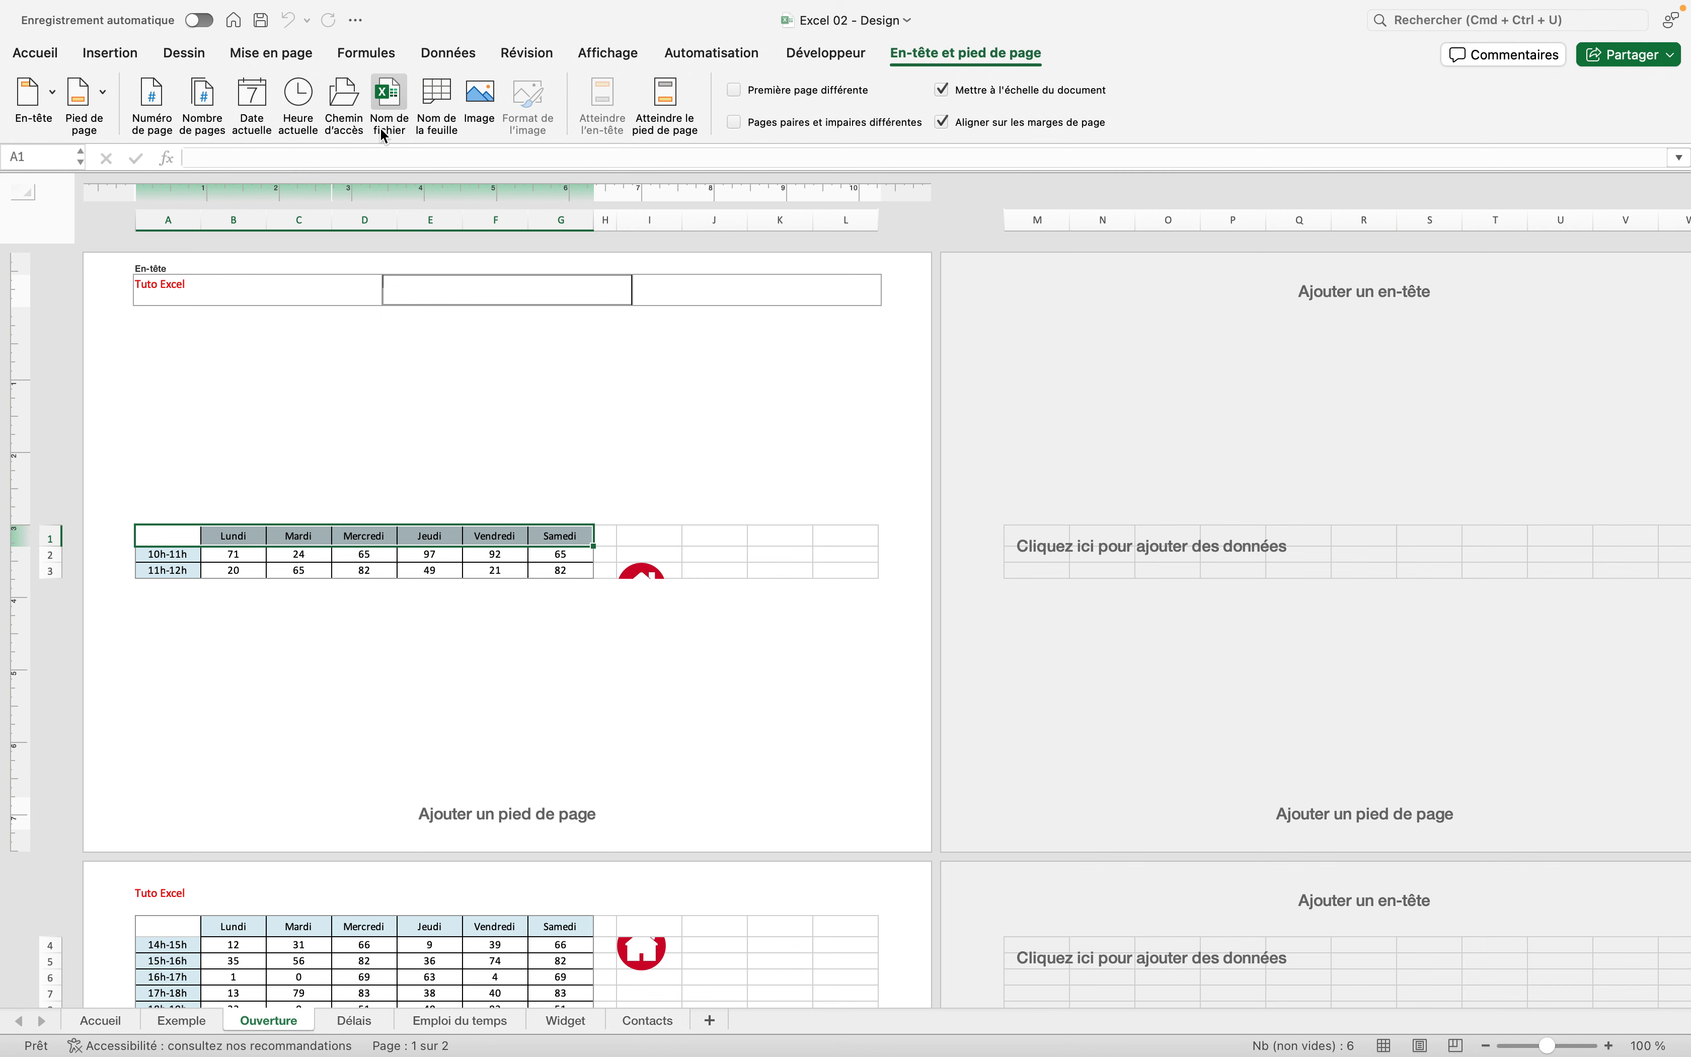
click(436, 126)
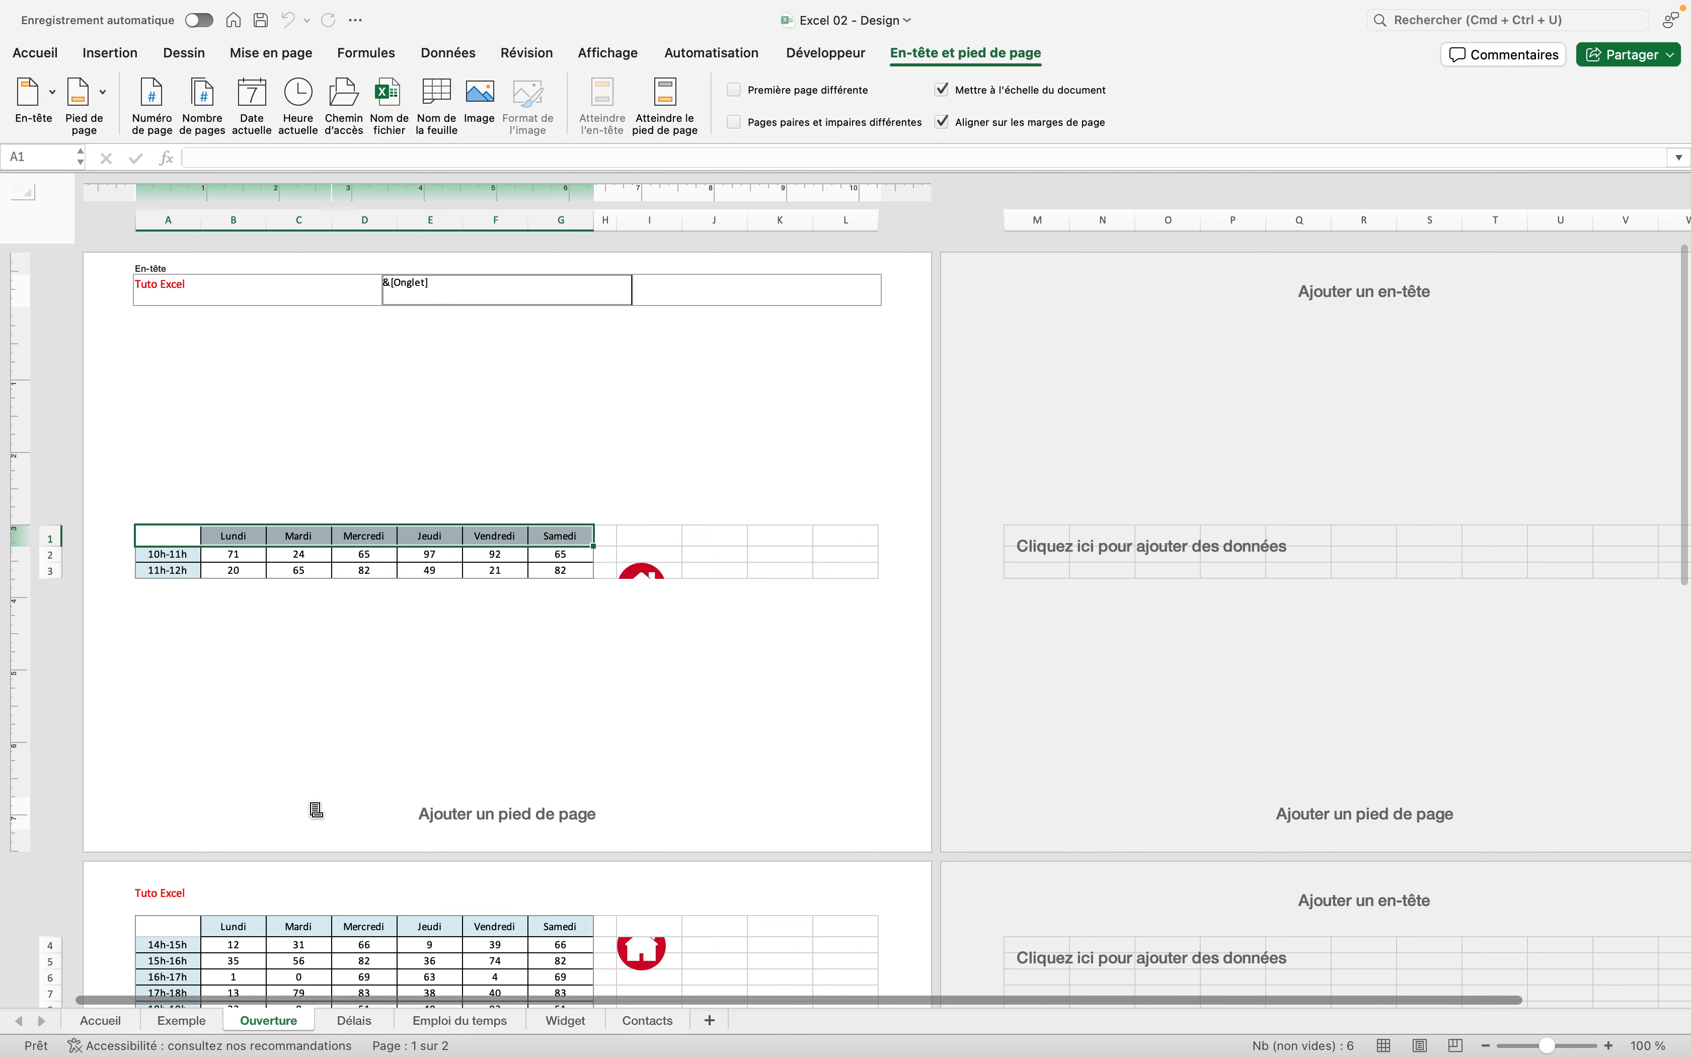
key(Left)
key(Left)
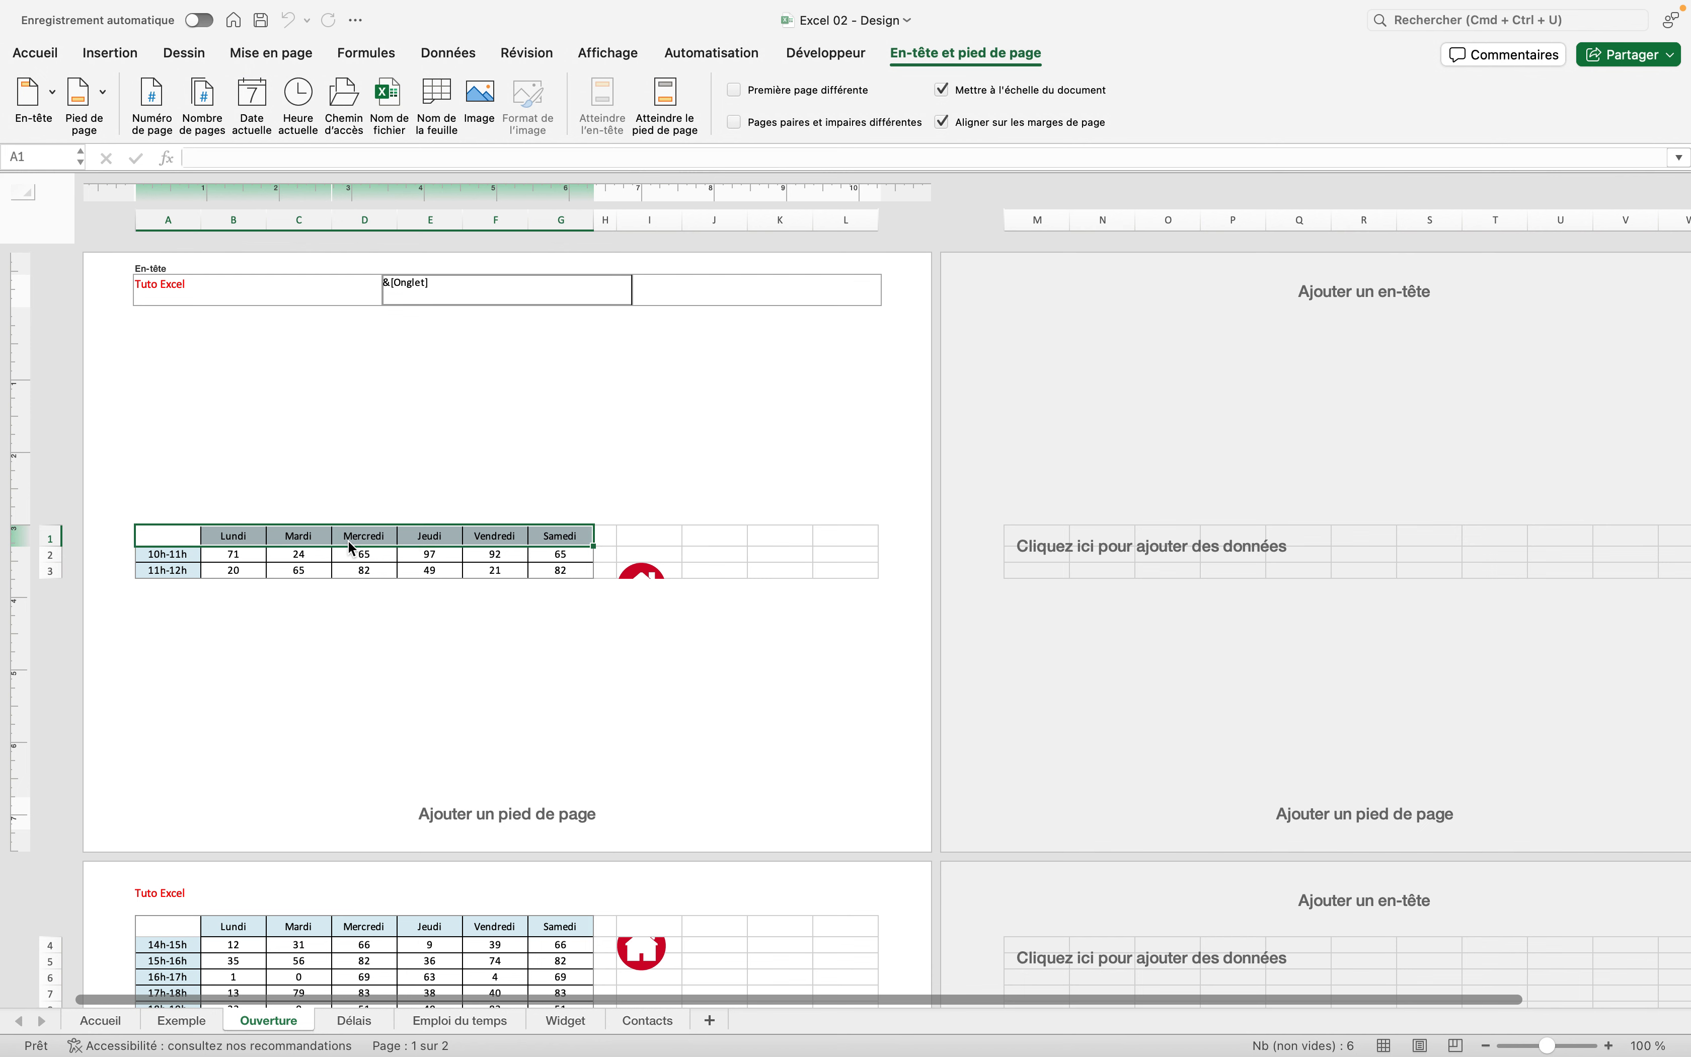
key(Up)
text(Fzuill)
key(BackSpace)
key(BackSpace)
key(BackSpace)
key(BackSpace)
key(BackSpace)
text(euille :)
click(31, 63)
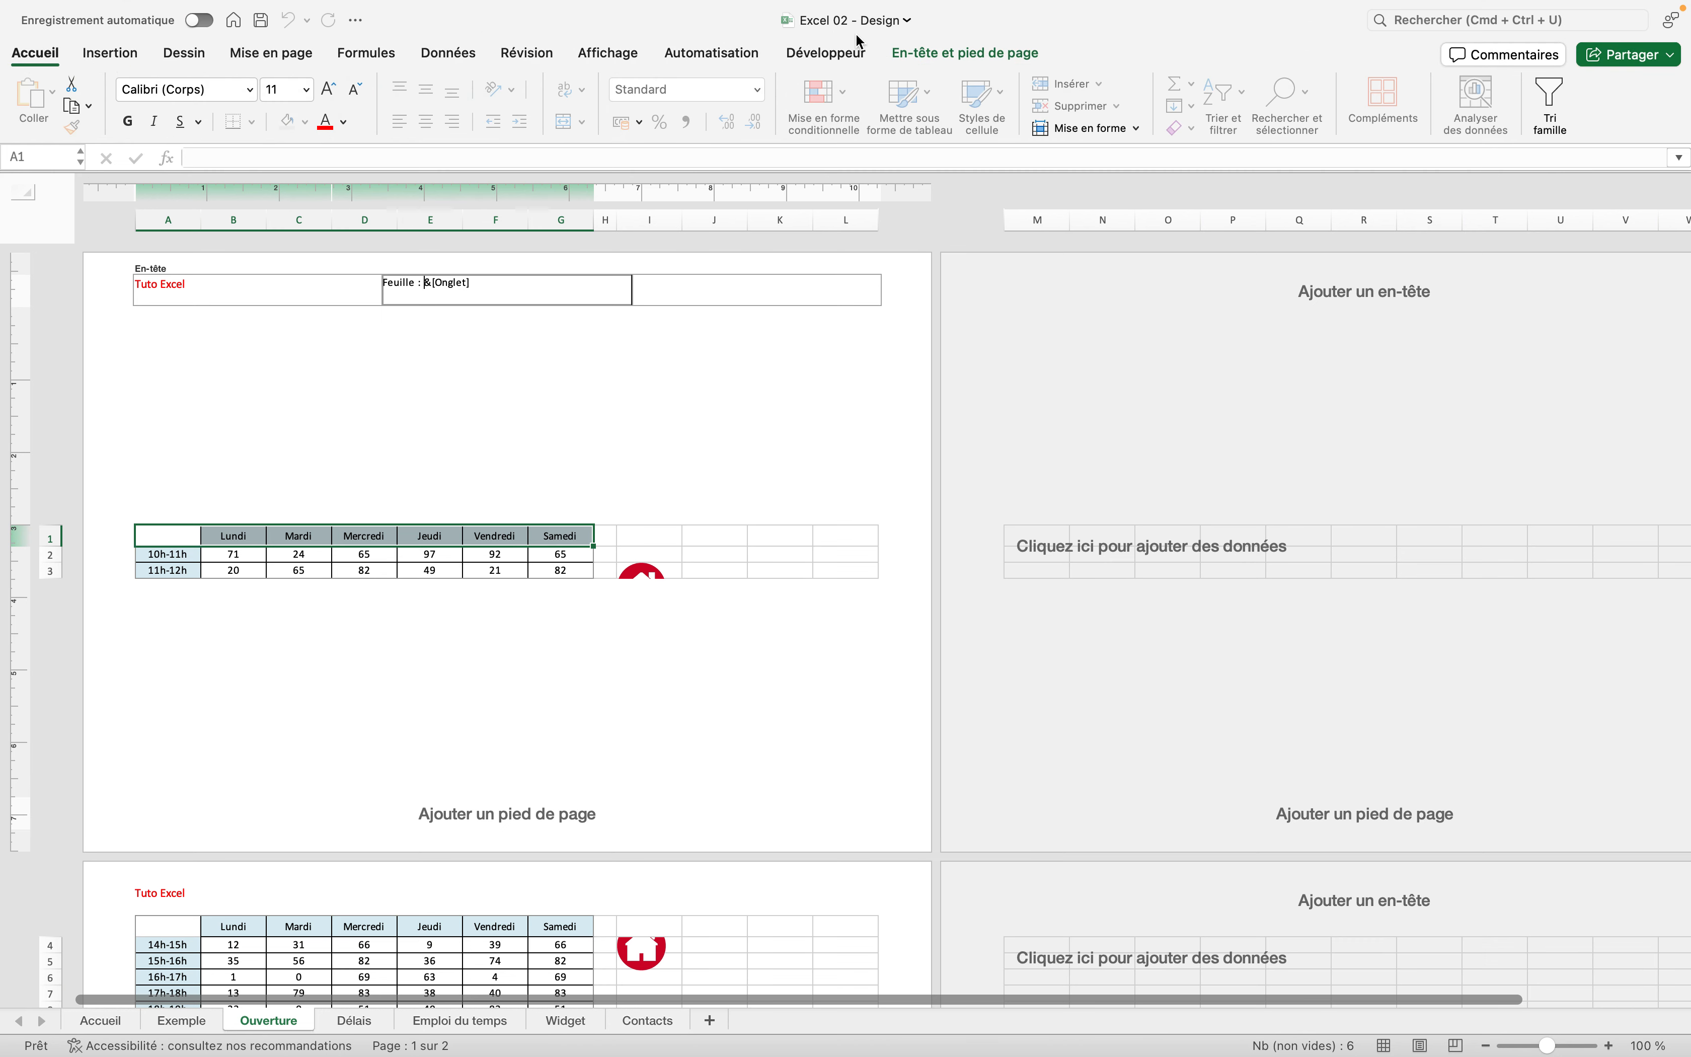
Step: Insert the page number and the total number of pages, separated by a slash, in the right header section
click(929, 54)
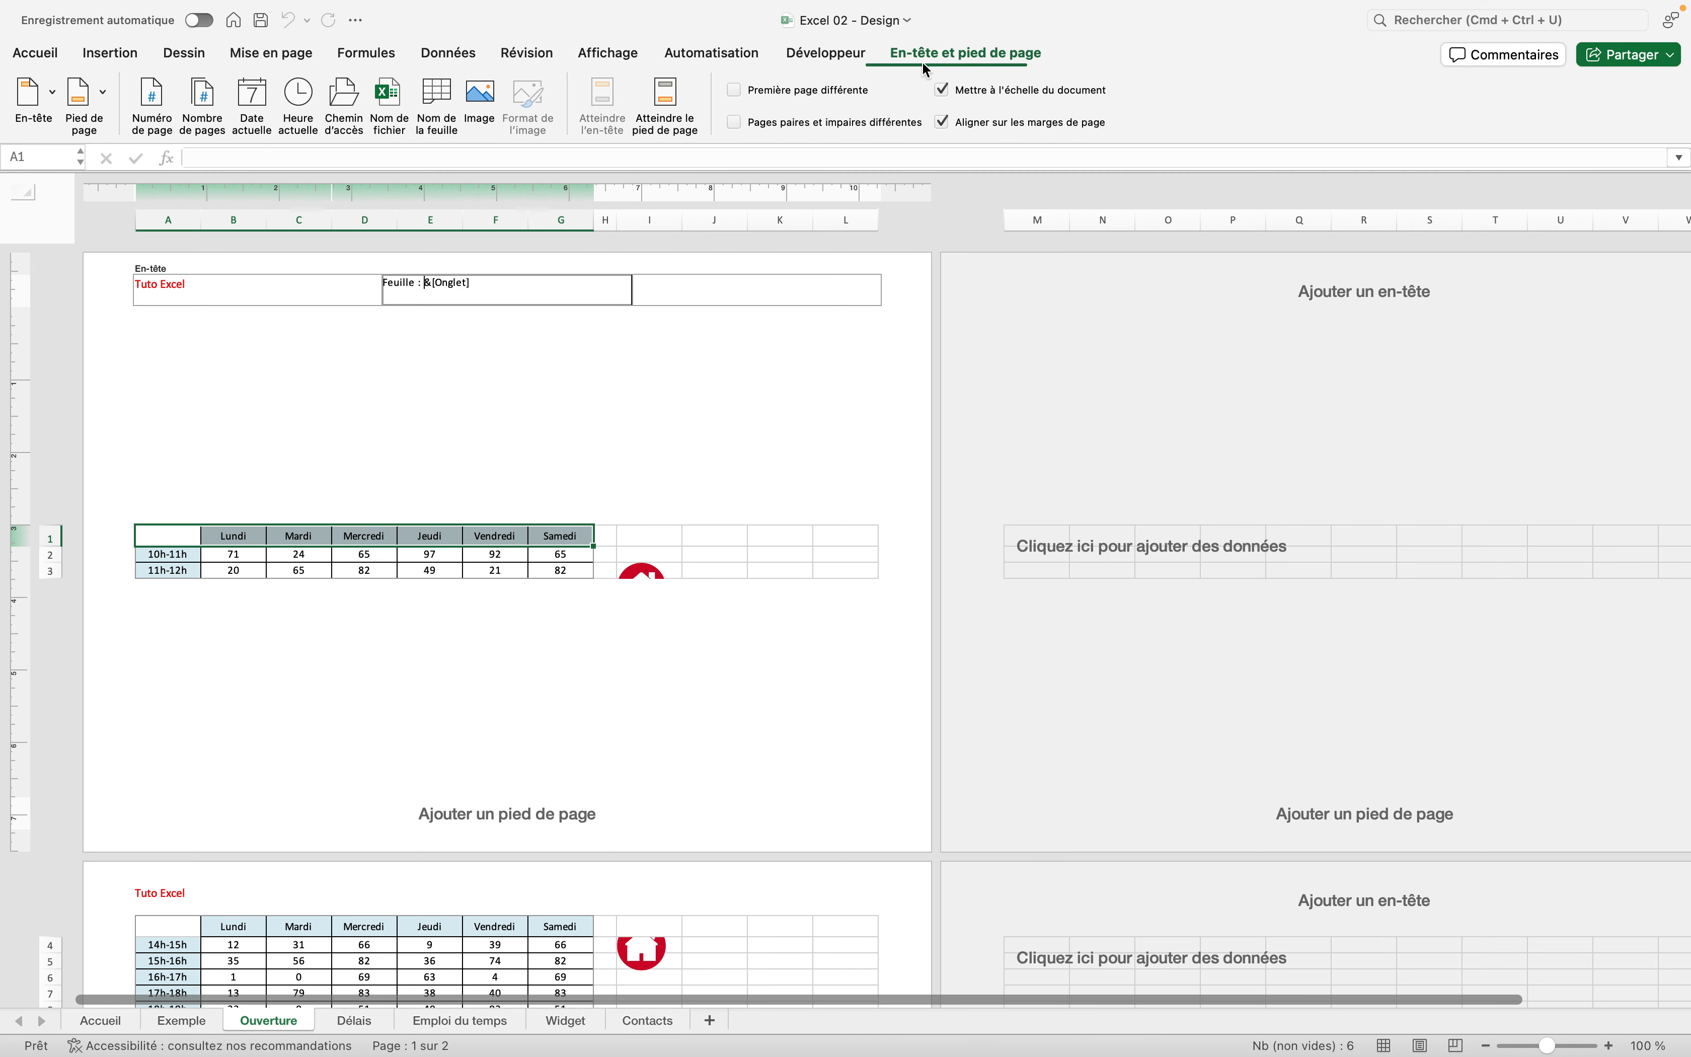
click(790, 294)
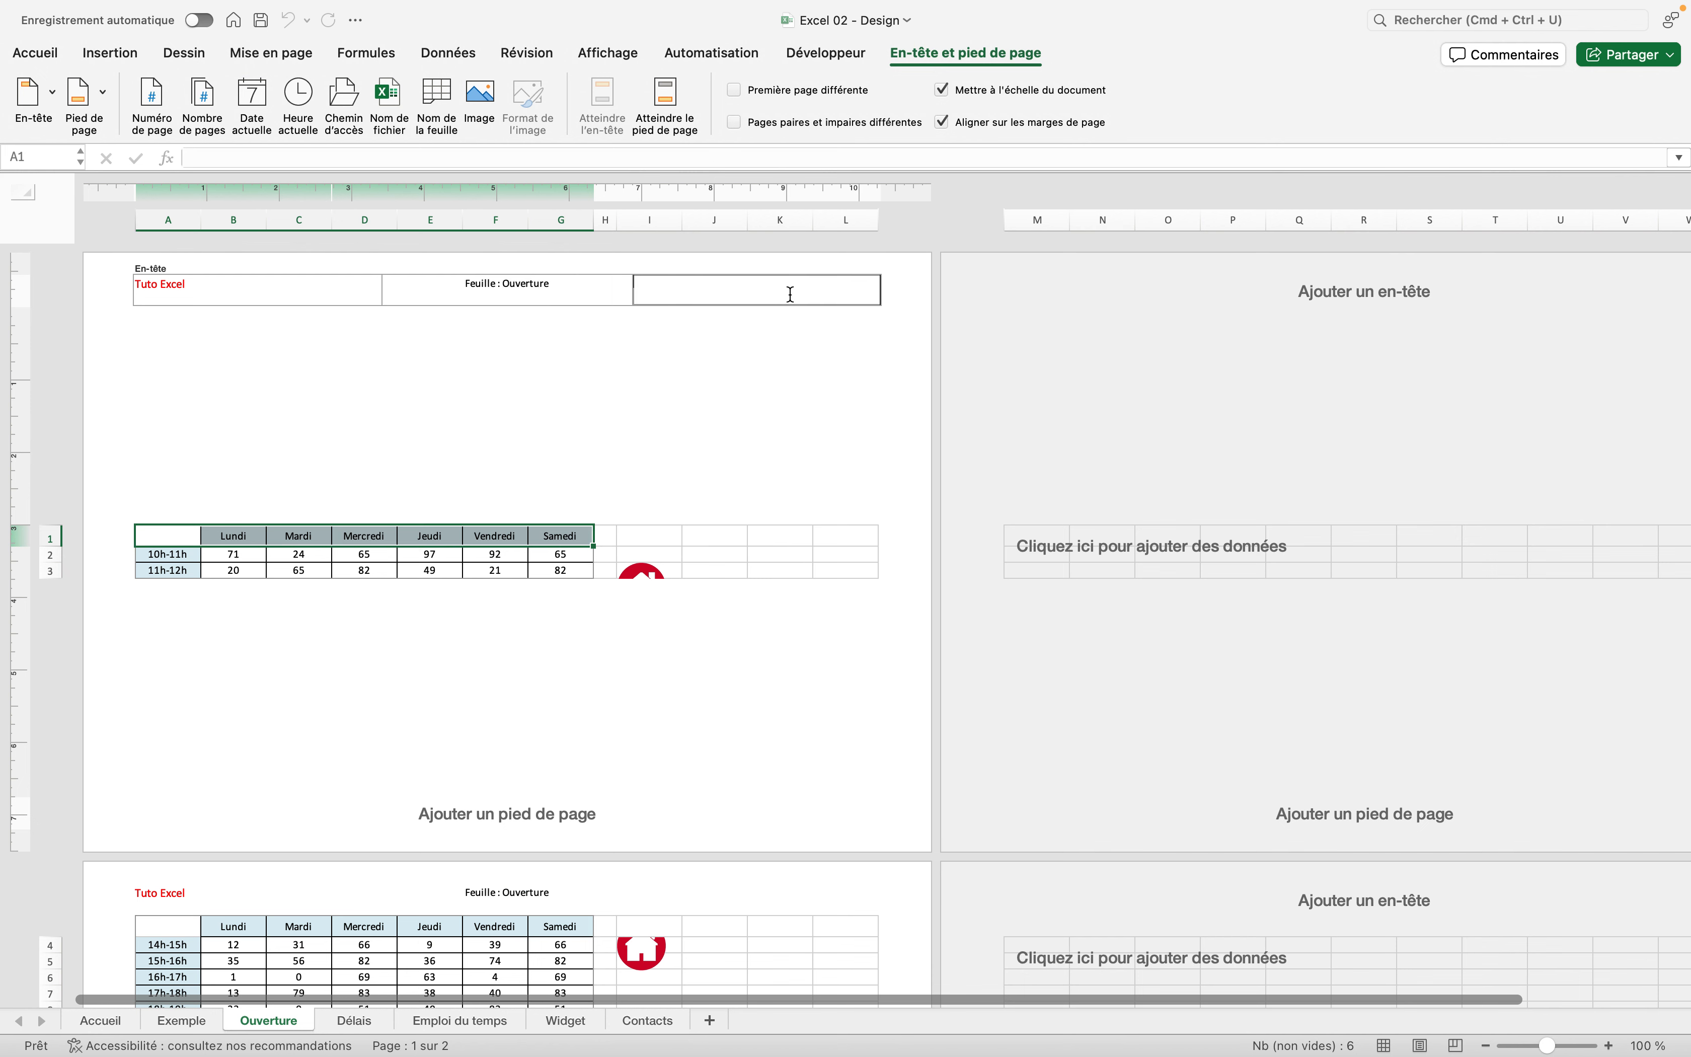
click(155, 105)
click(202, 111)
click(453, 321)
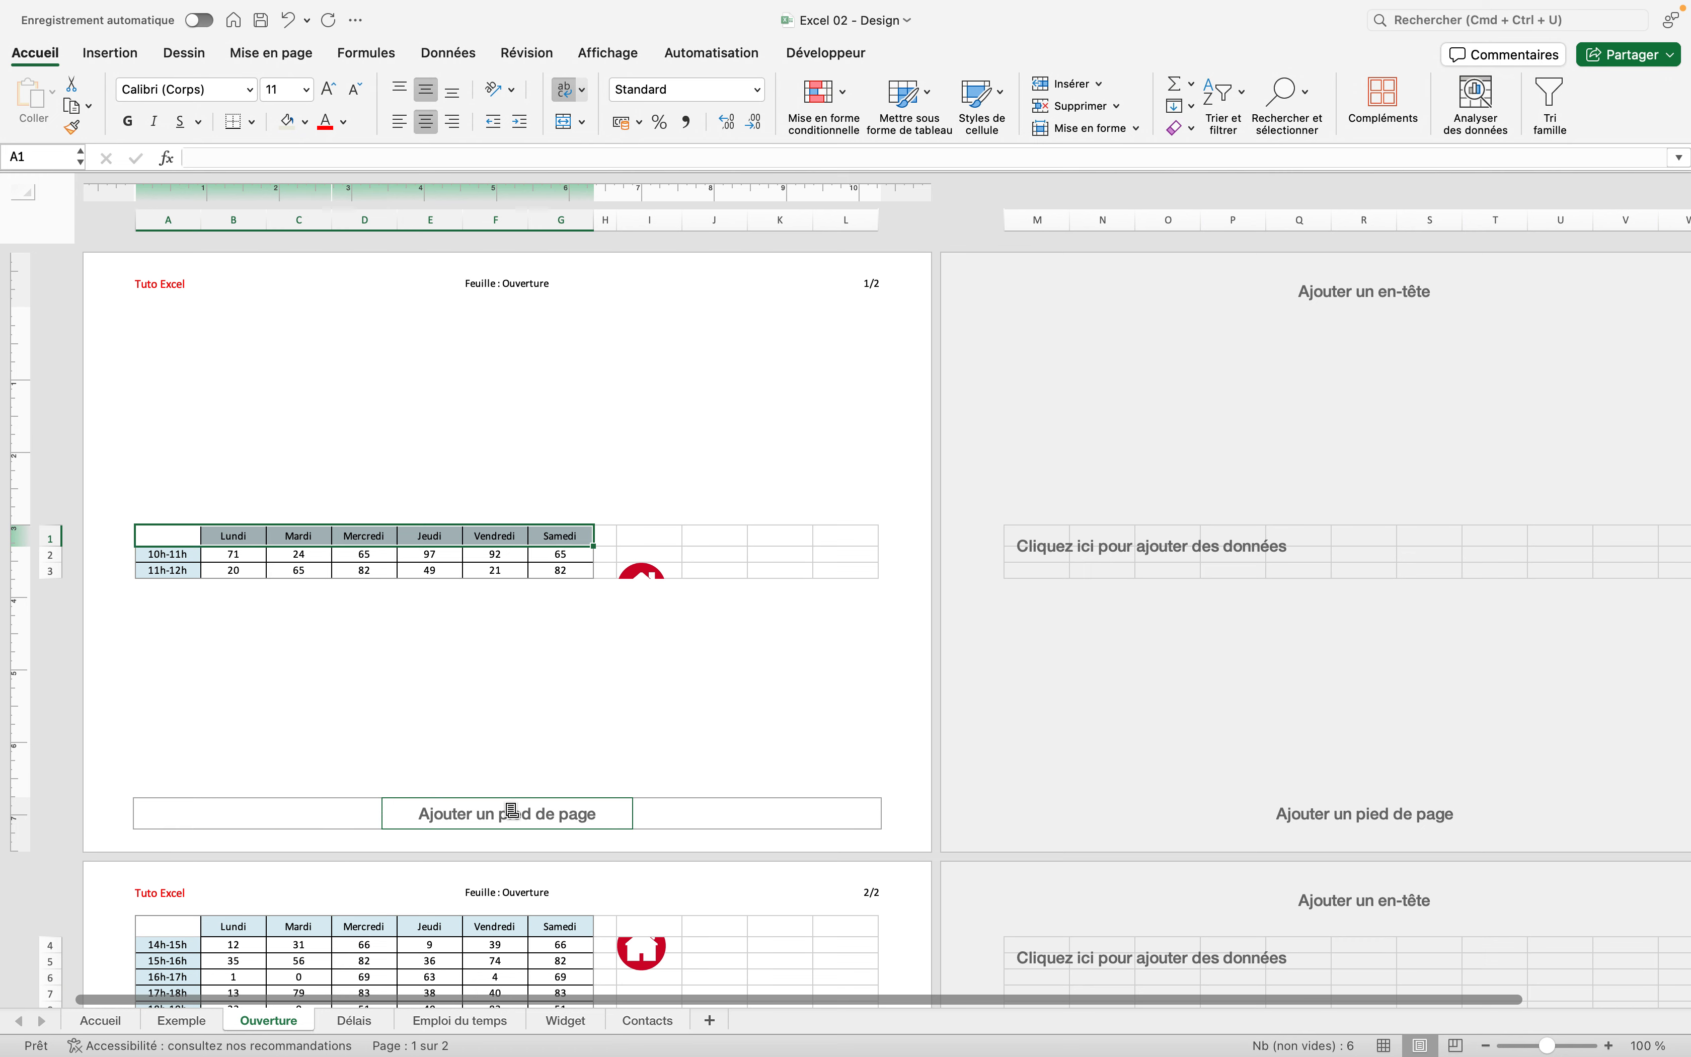
Step: Insert the file path in the left footer section and the current date and time, separated by " - ", in the right one
click(199, 819)
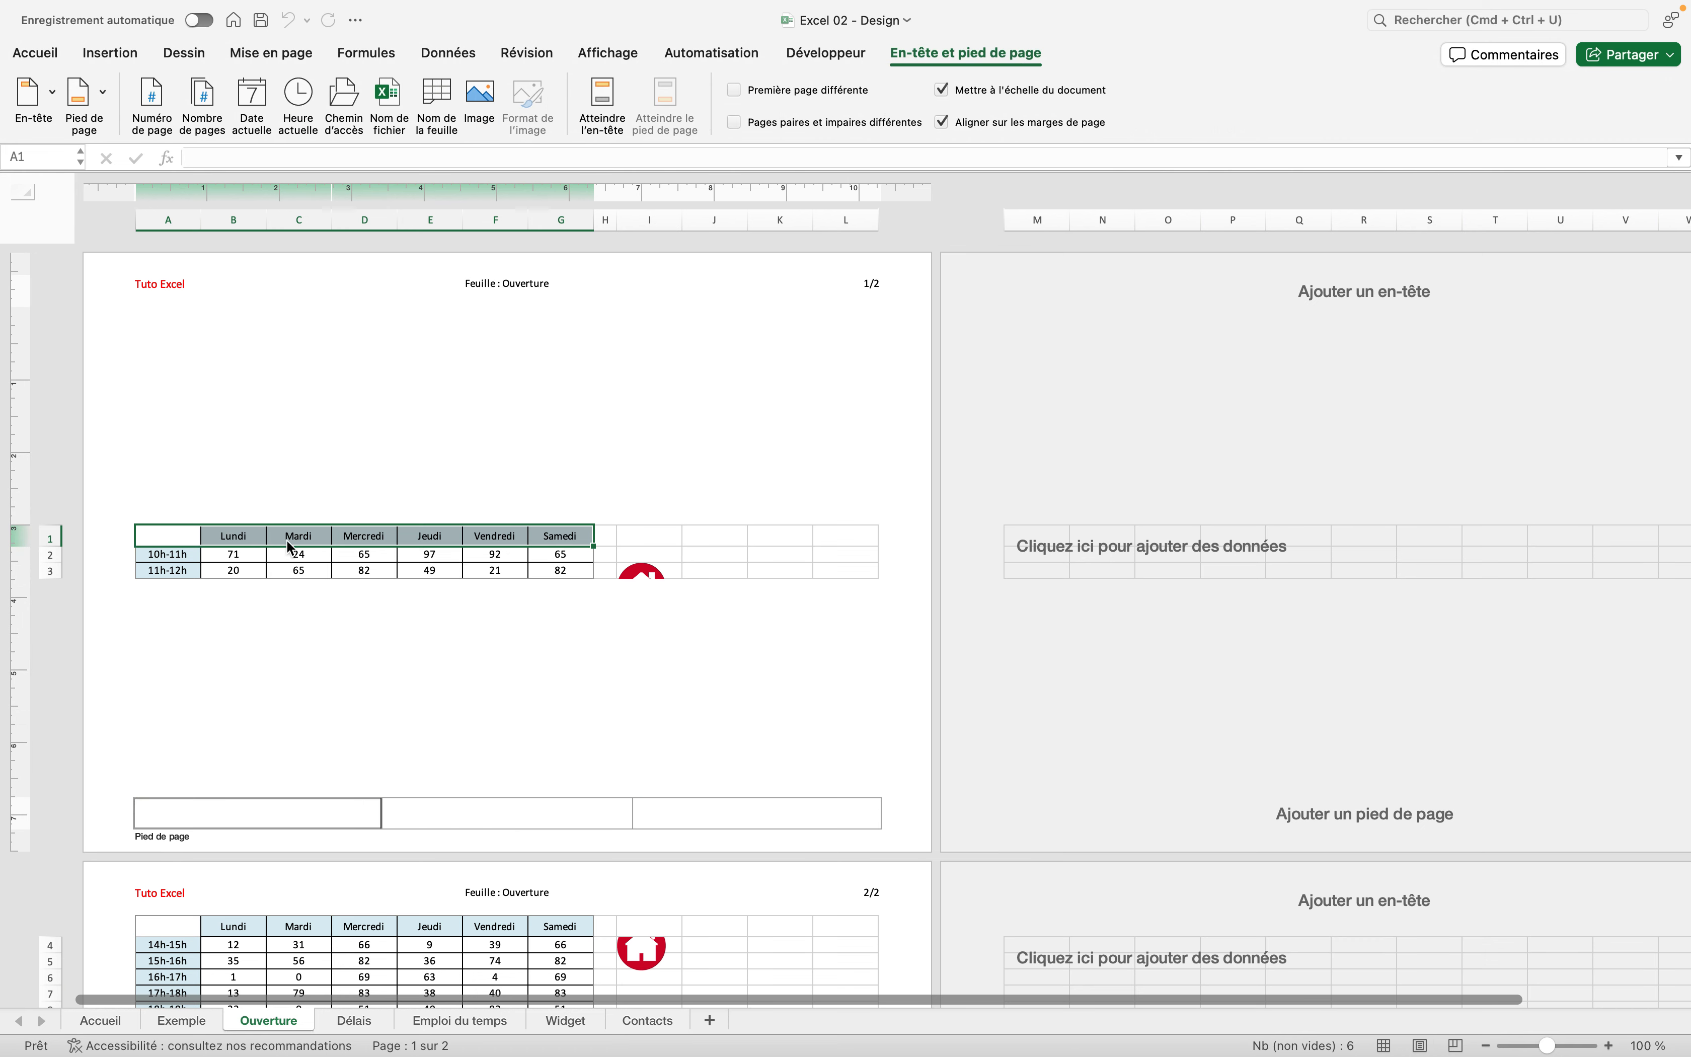
click(352, 119)
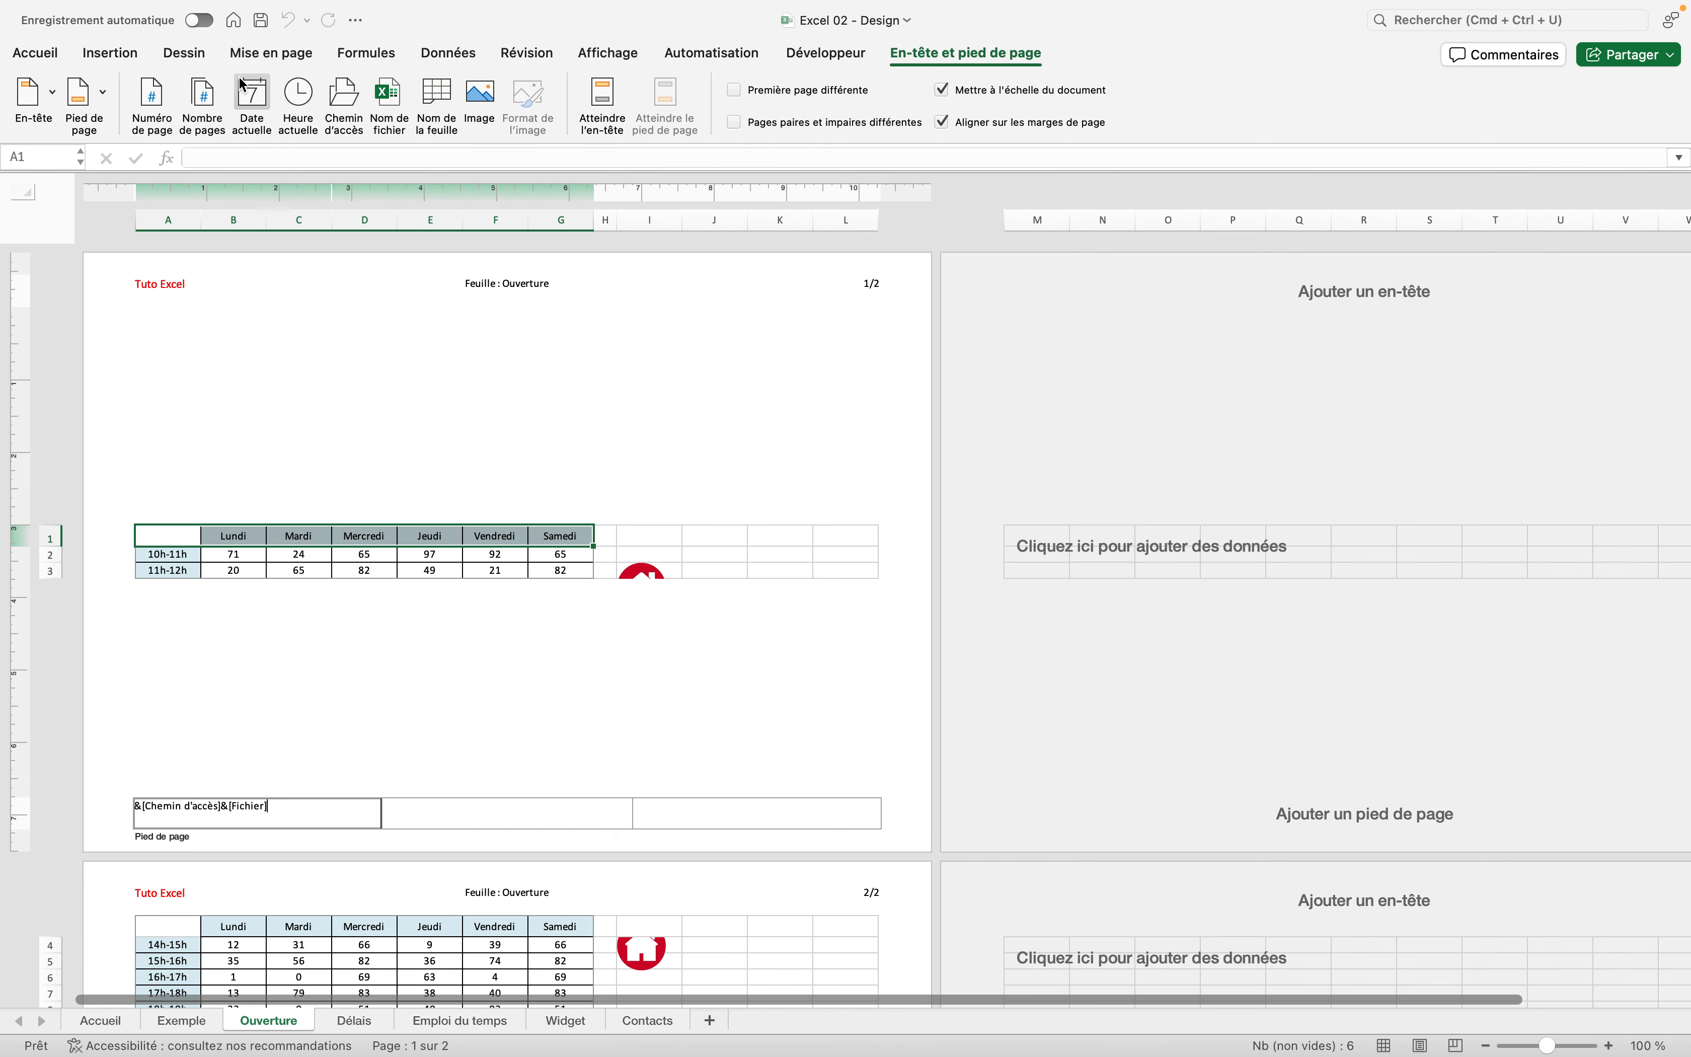
click(662, 813)
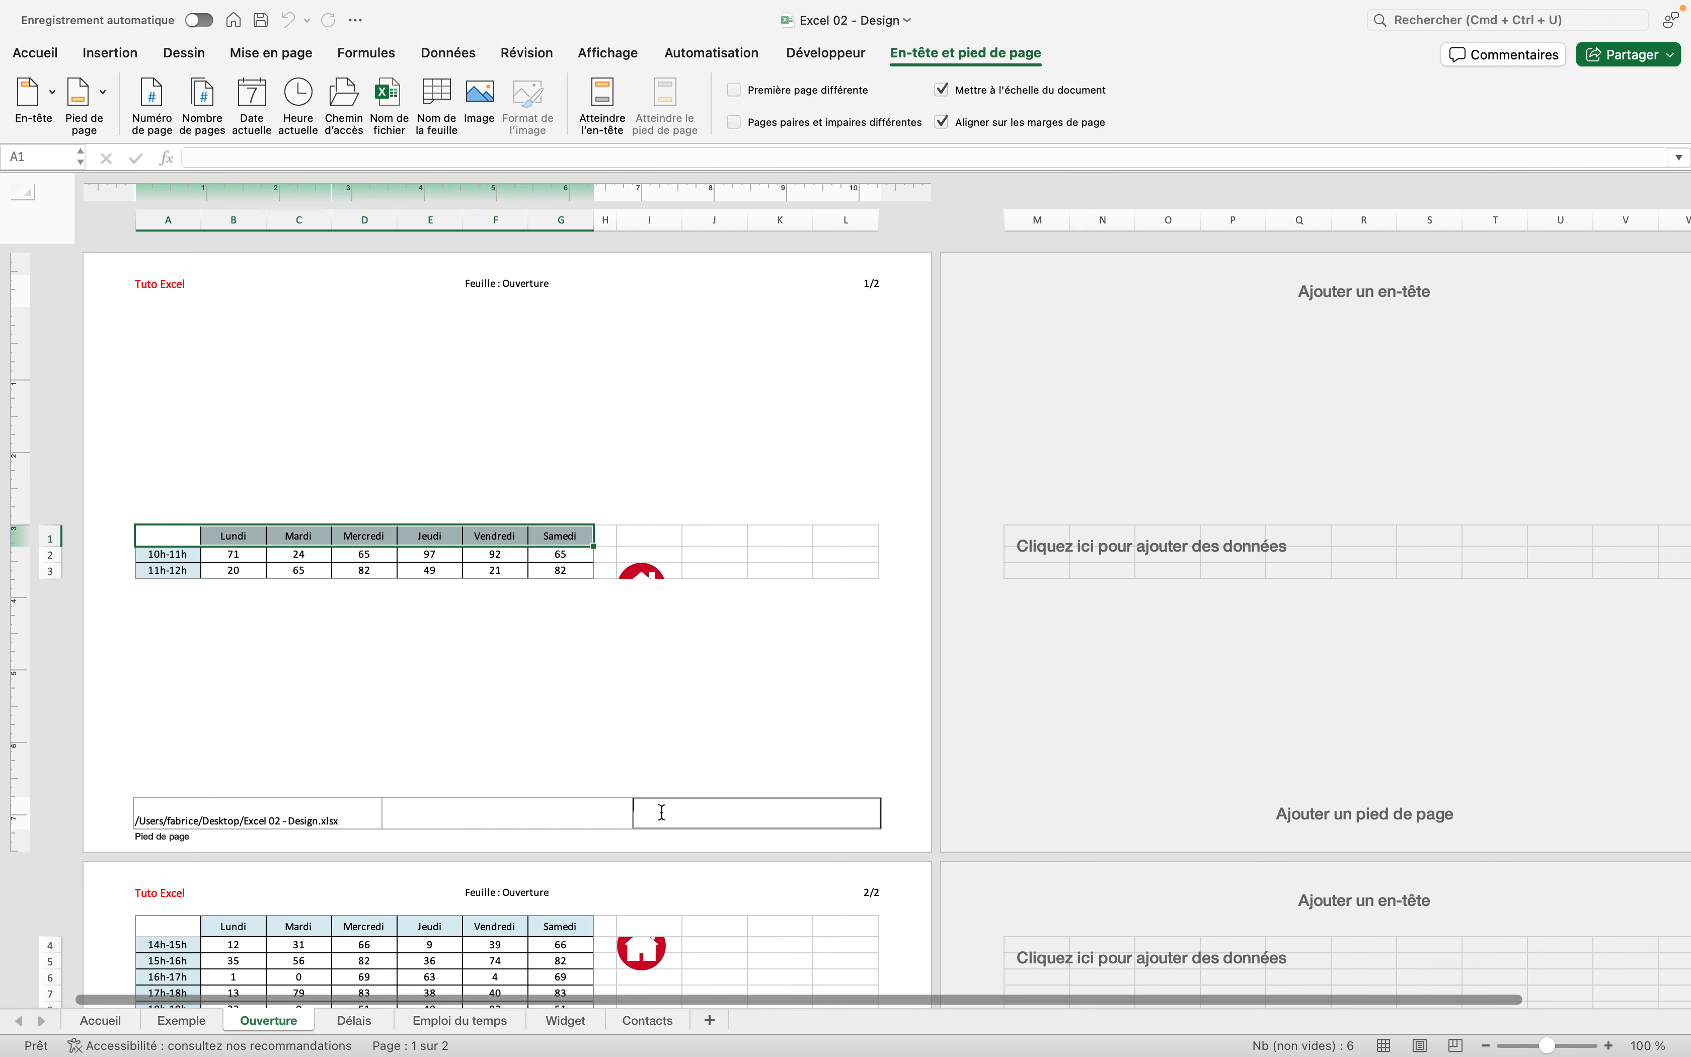
click(247, 113)
click(308, 110)
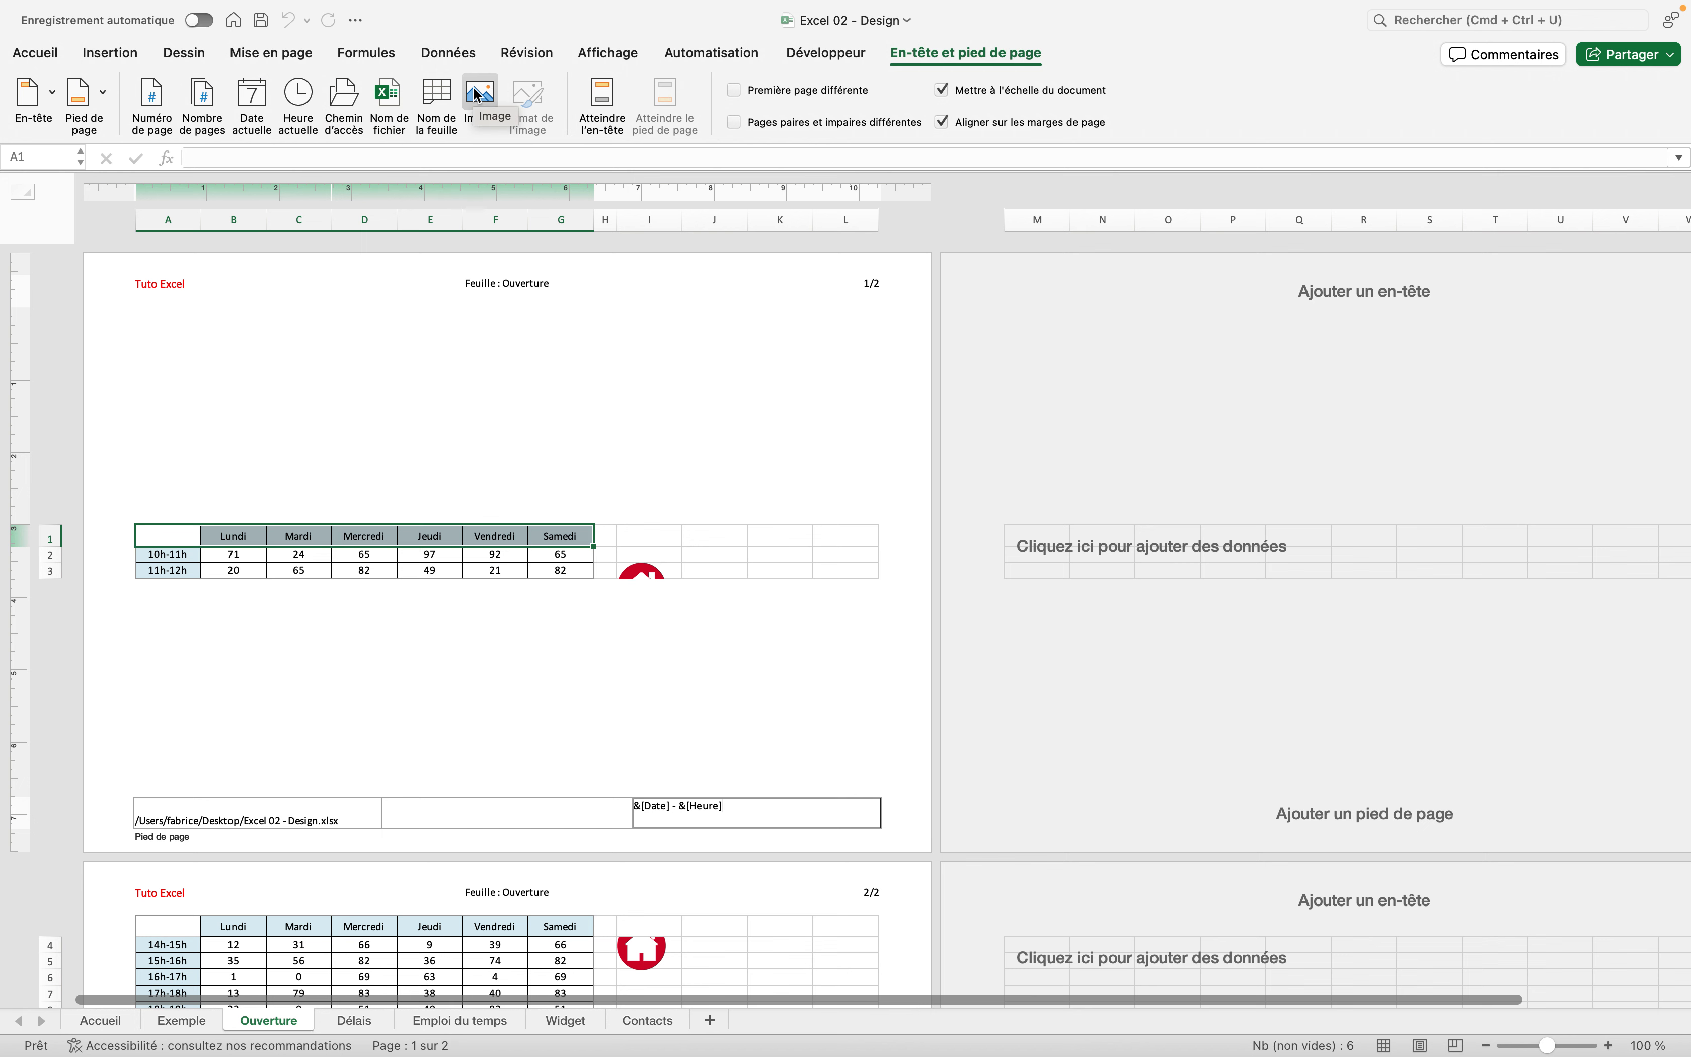
Step: Insert the image logo_AMU_bleu_RVB.png after the time in the right footer section
click(479, 100)
click(666, 280)
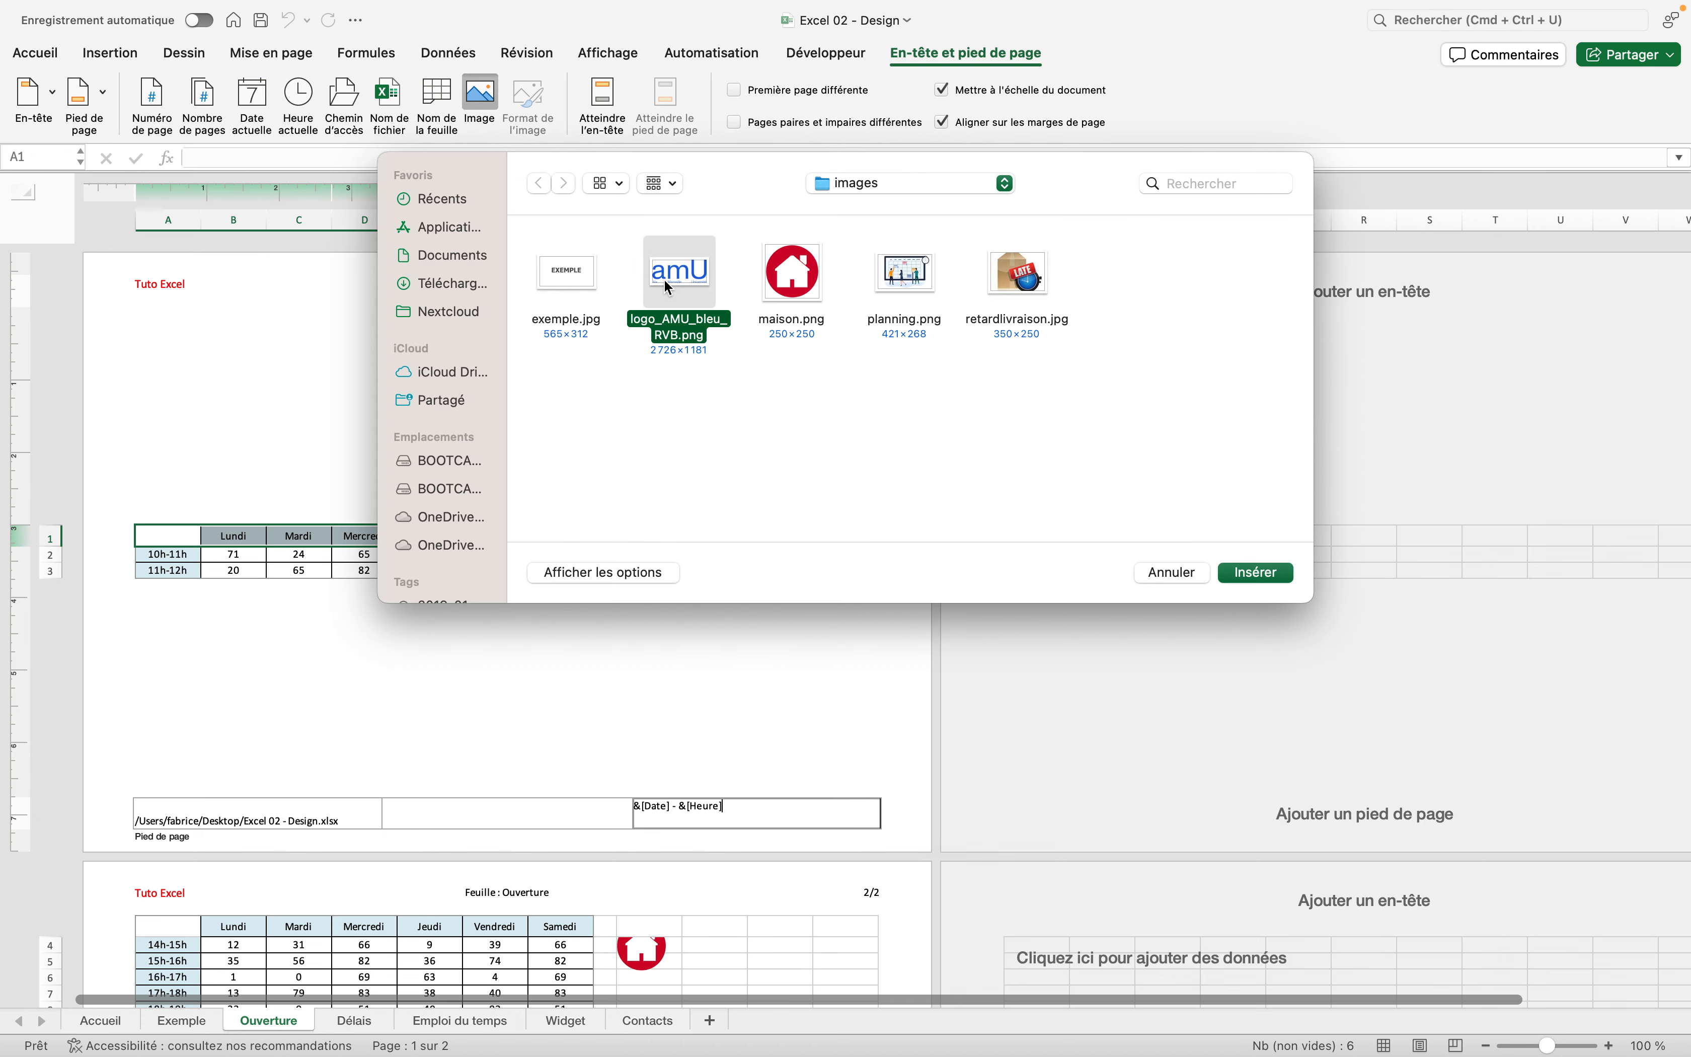
click(1256, 573)
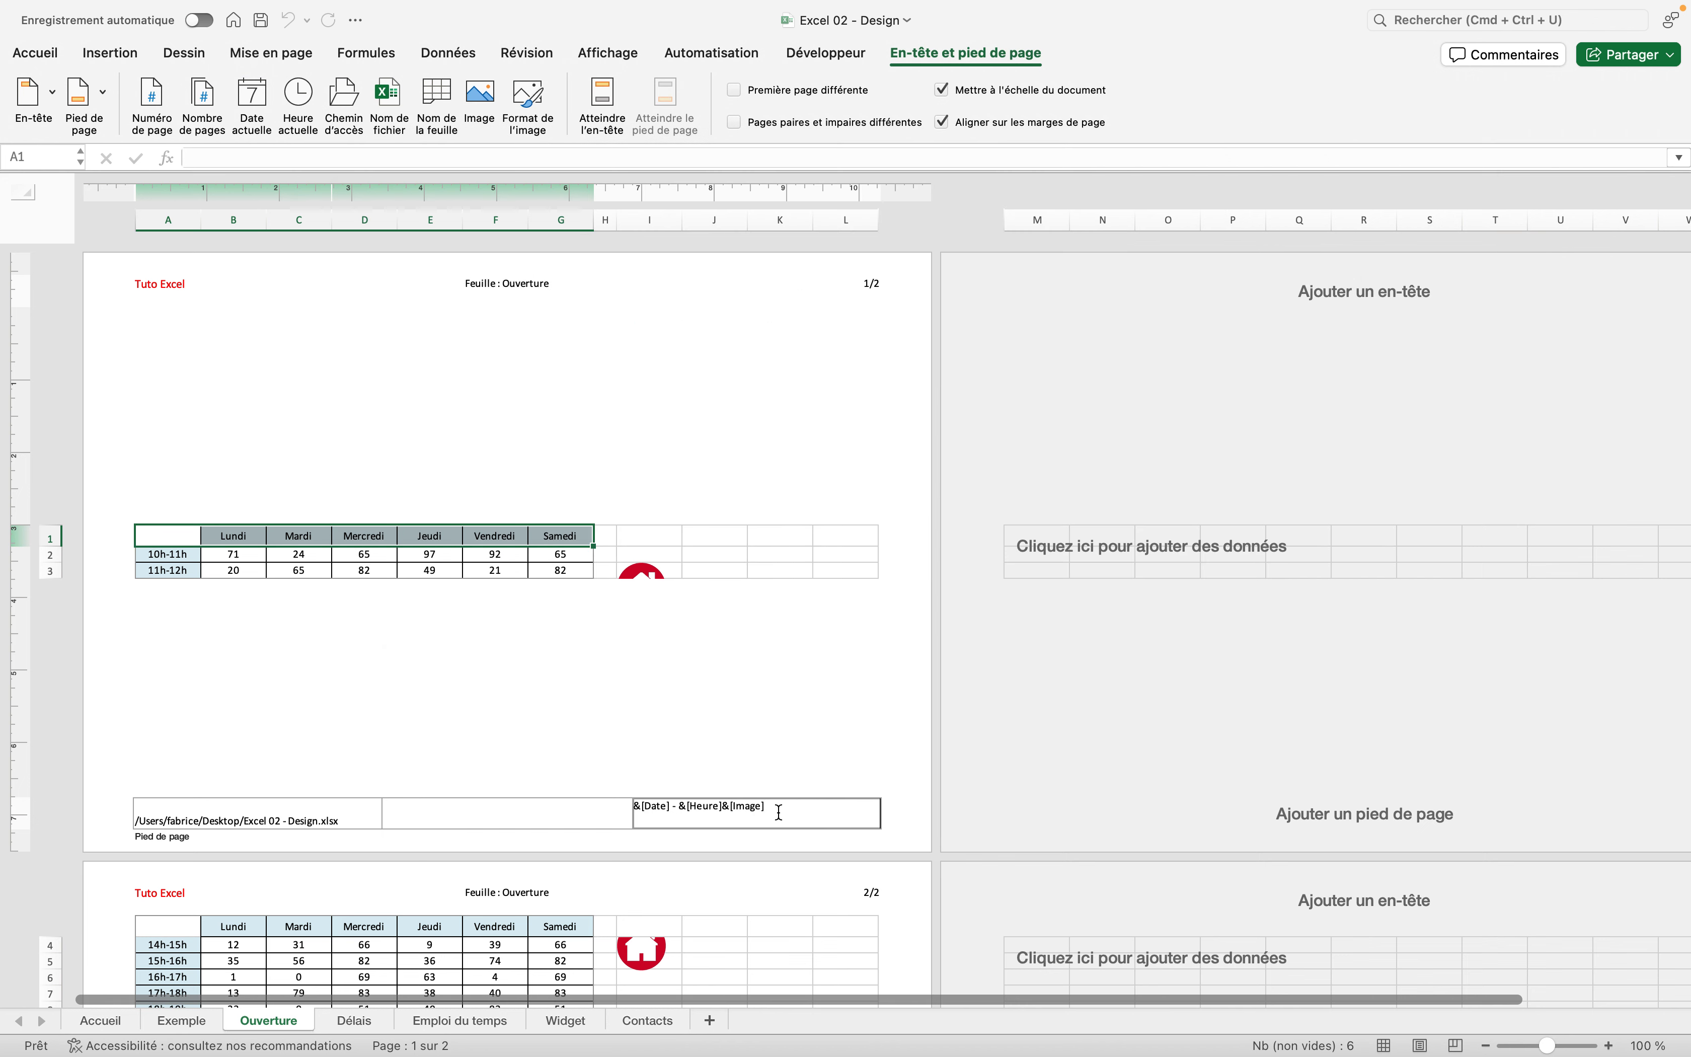
Step: Move the &[Image] code to the centre footer section and choose logo_AMU_bleu_RVB.png as its picture
drag(772, 808, 727, 812)
click(575, 804)
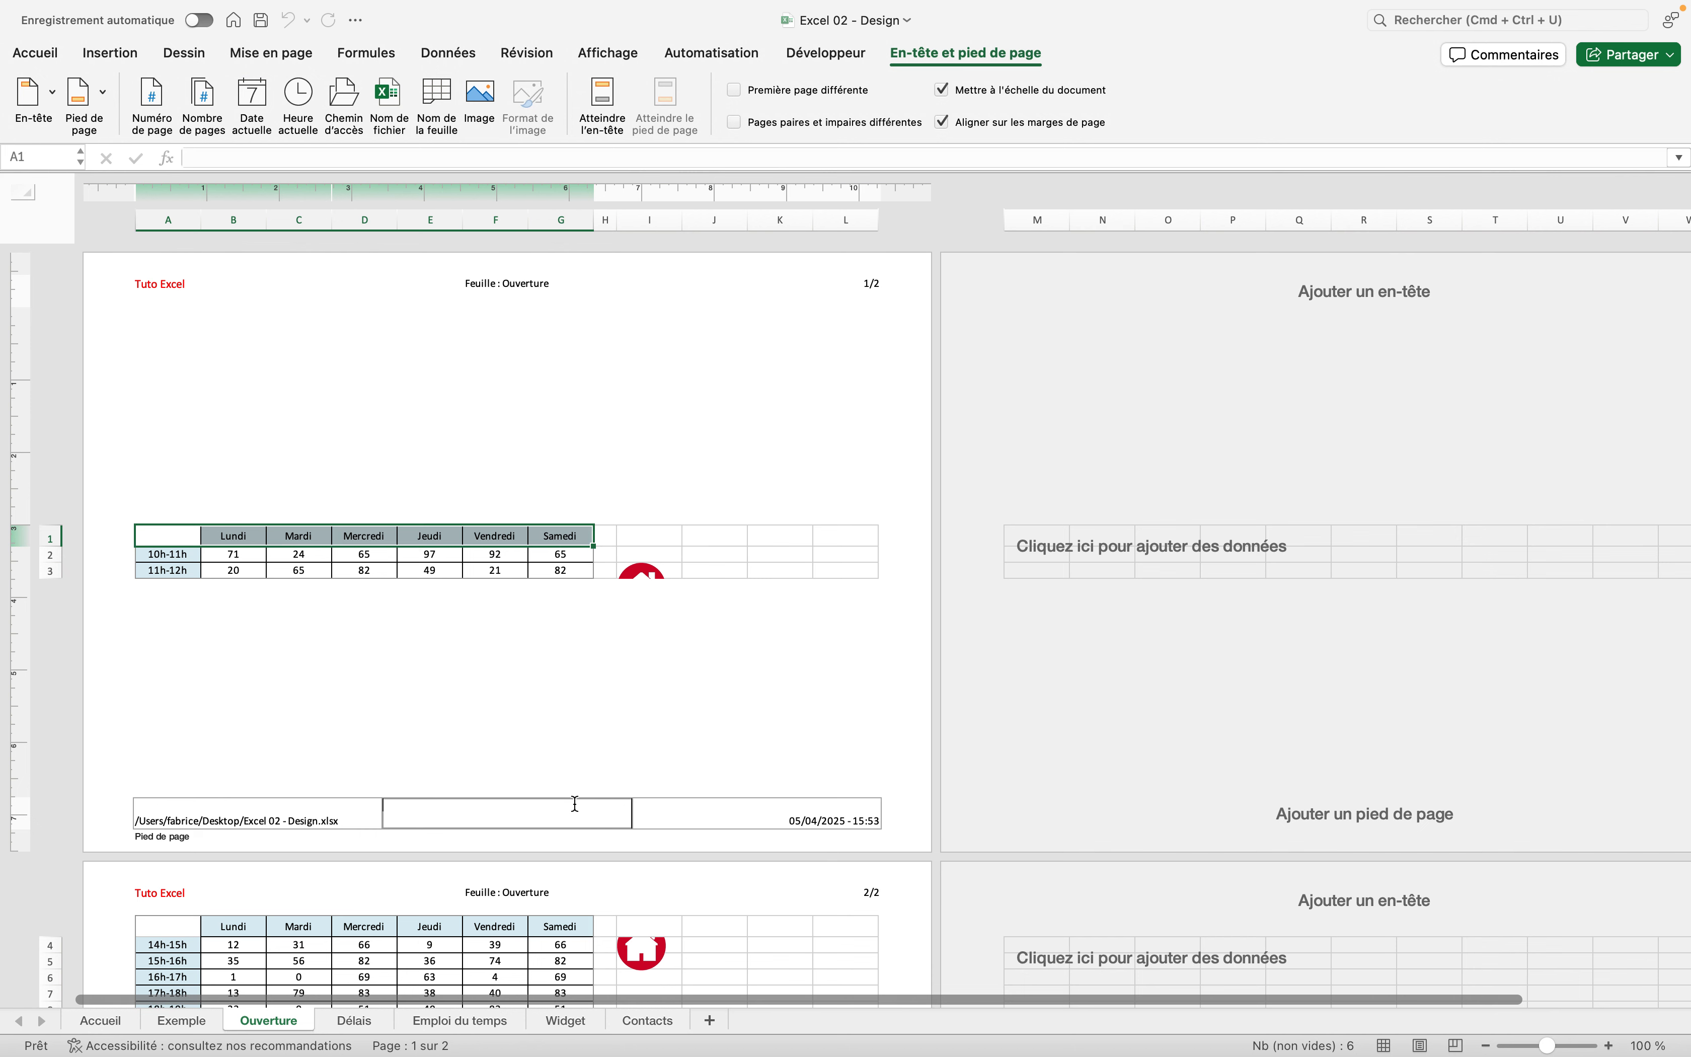
text(&[Image])
click(683, 821)
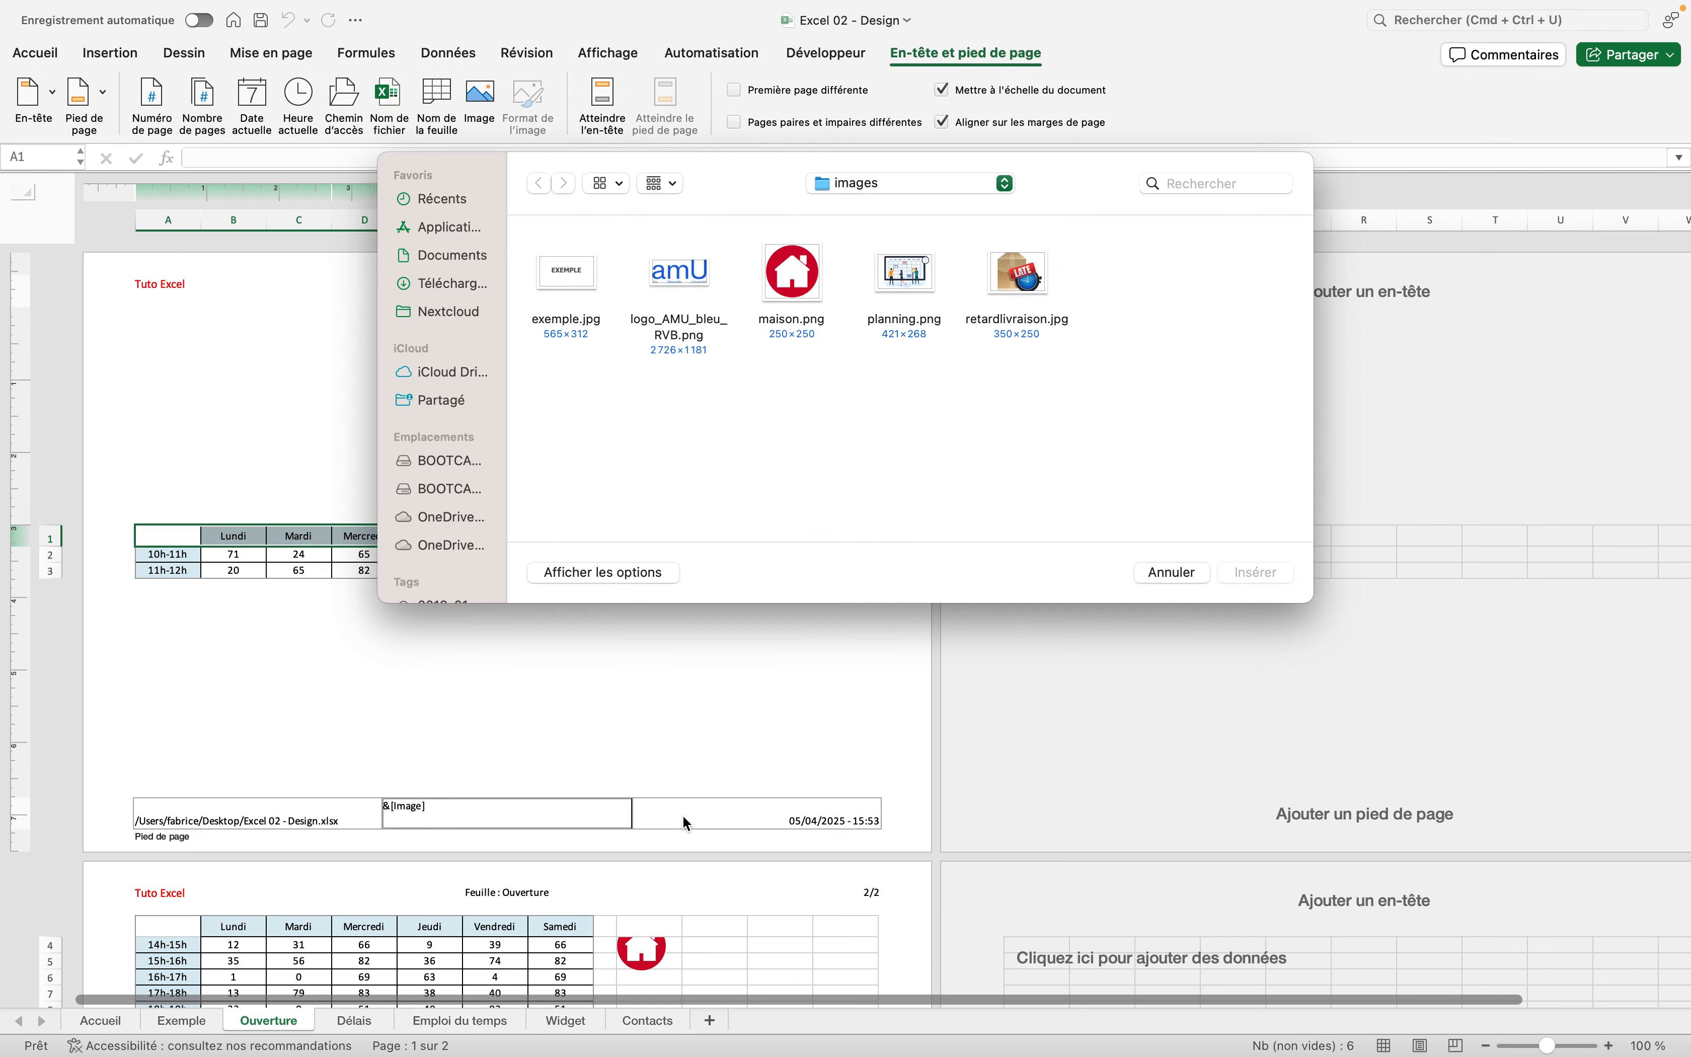
click(678, 283)
click(1256, 572)
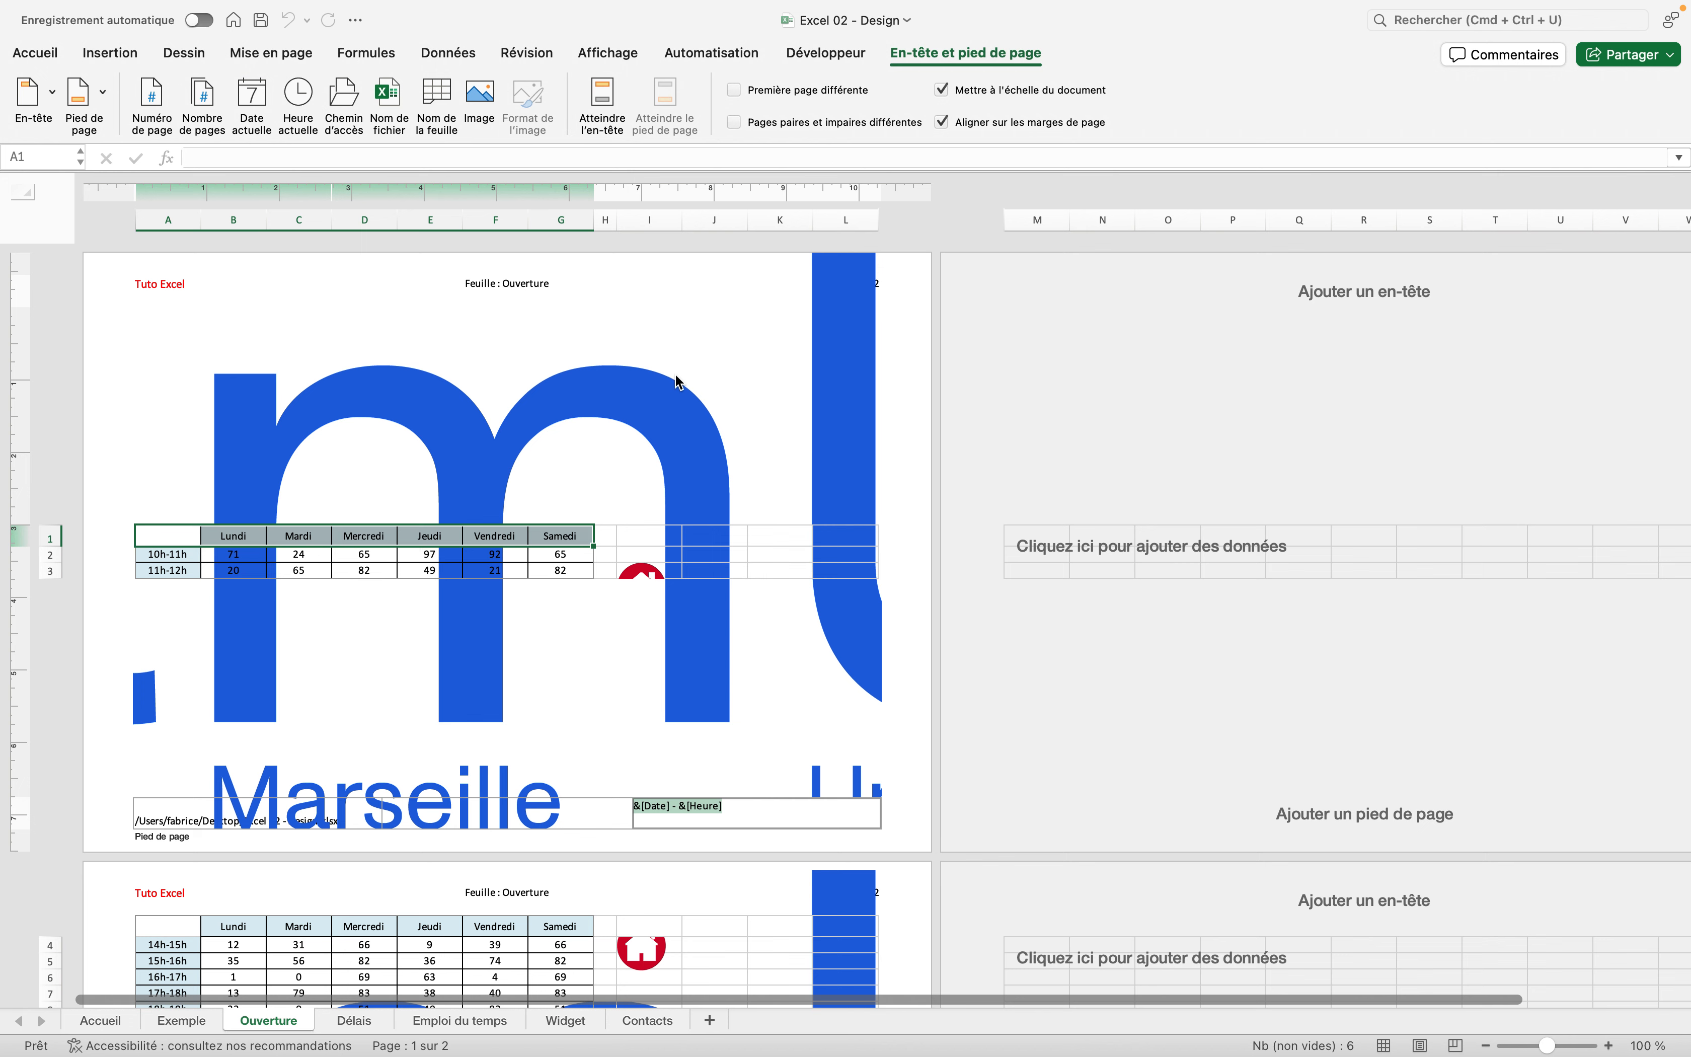
click(629, 381)
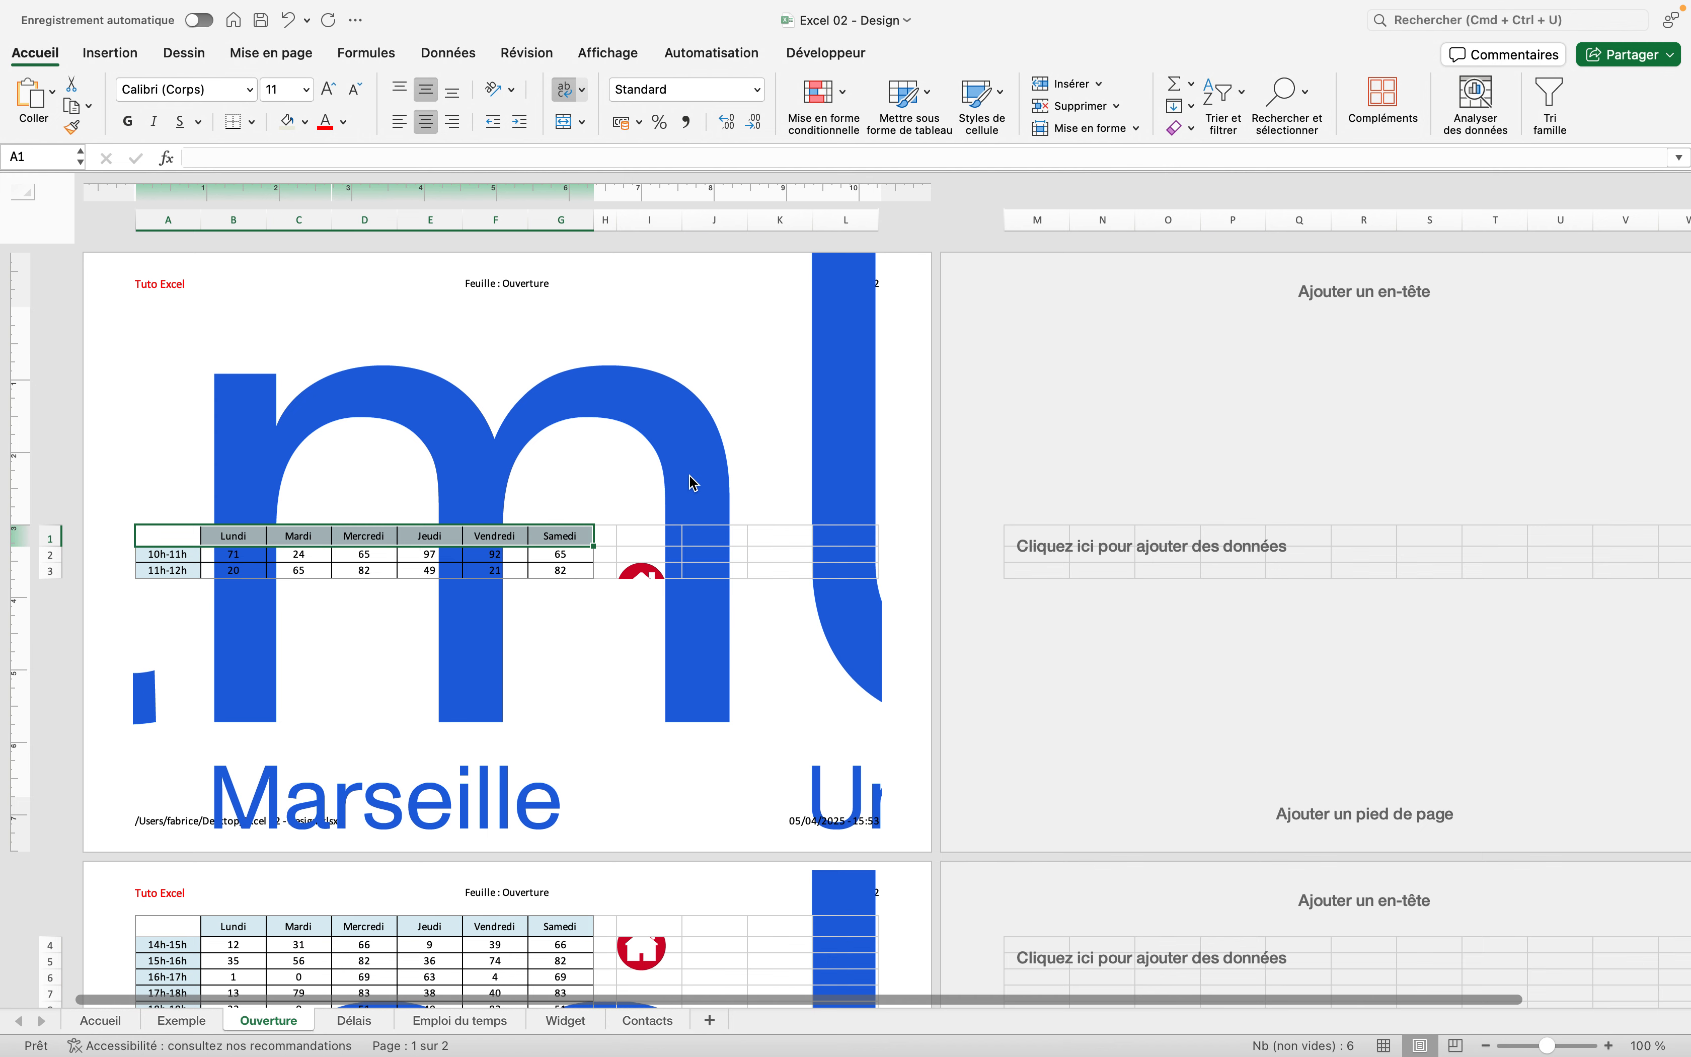
Step: Try to delete the oversized logo from the page and undo the changes back to the normal view
key(Delete)
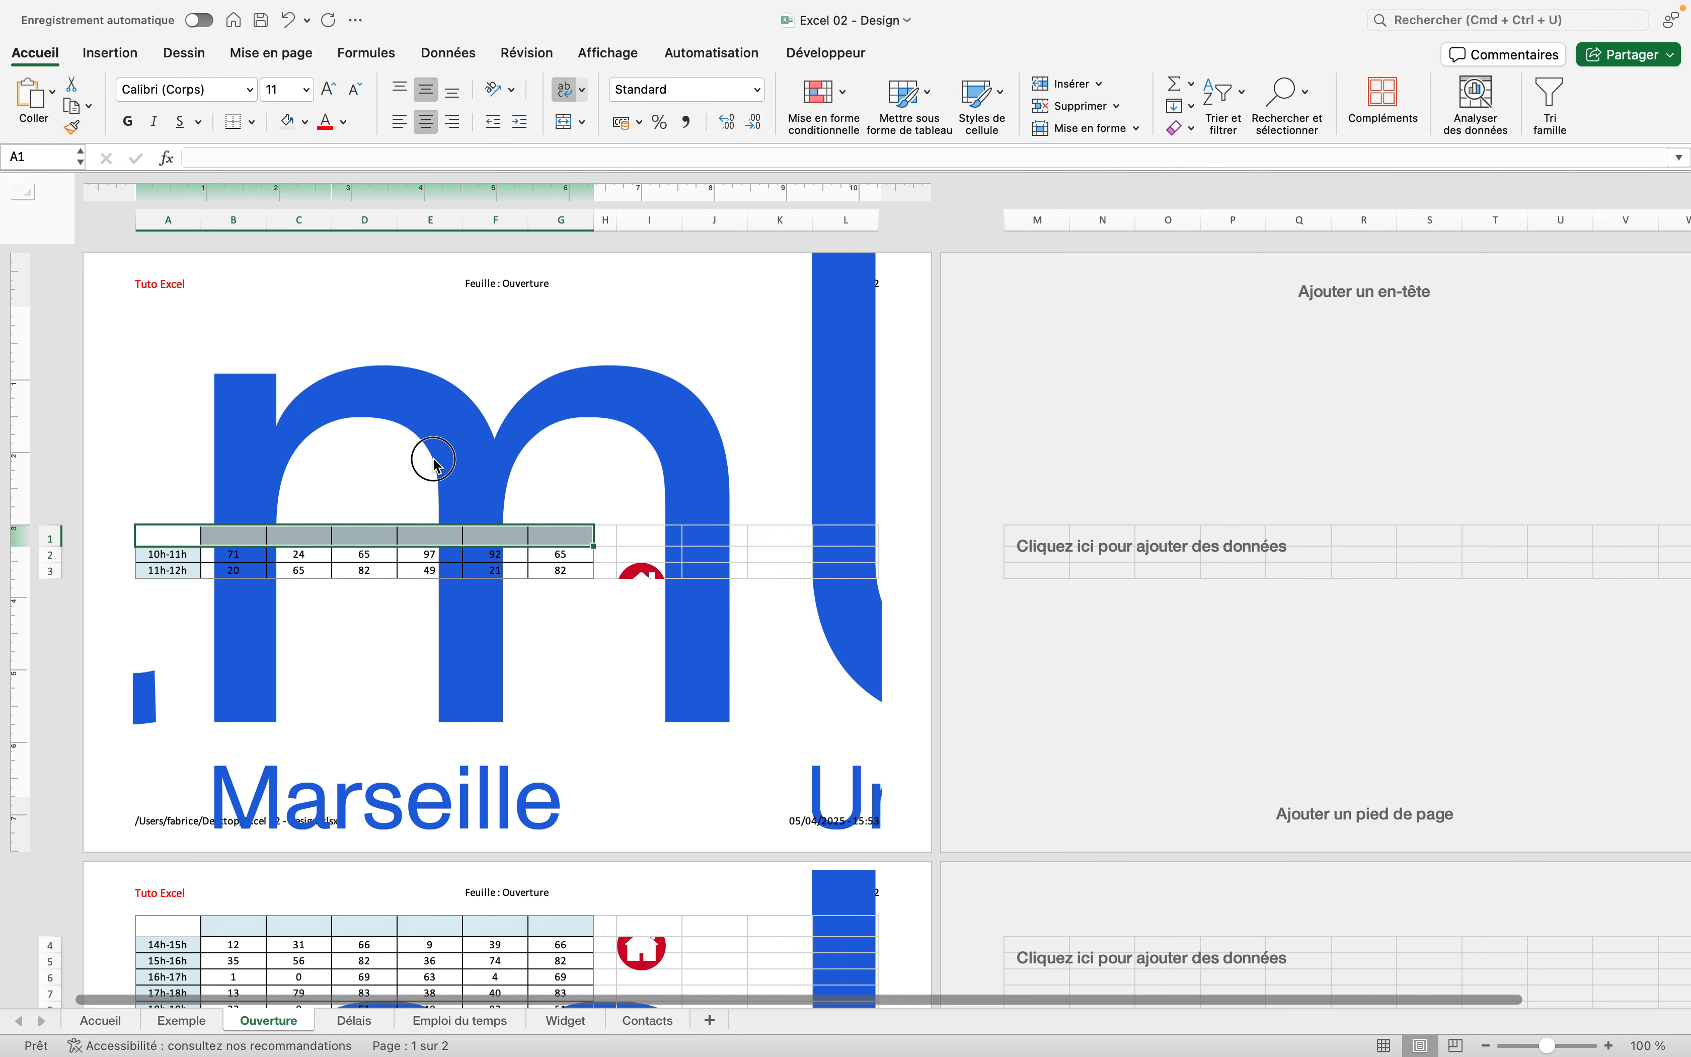
scroll(437, 466, right, 1)
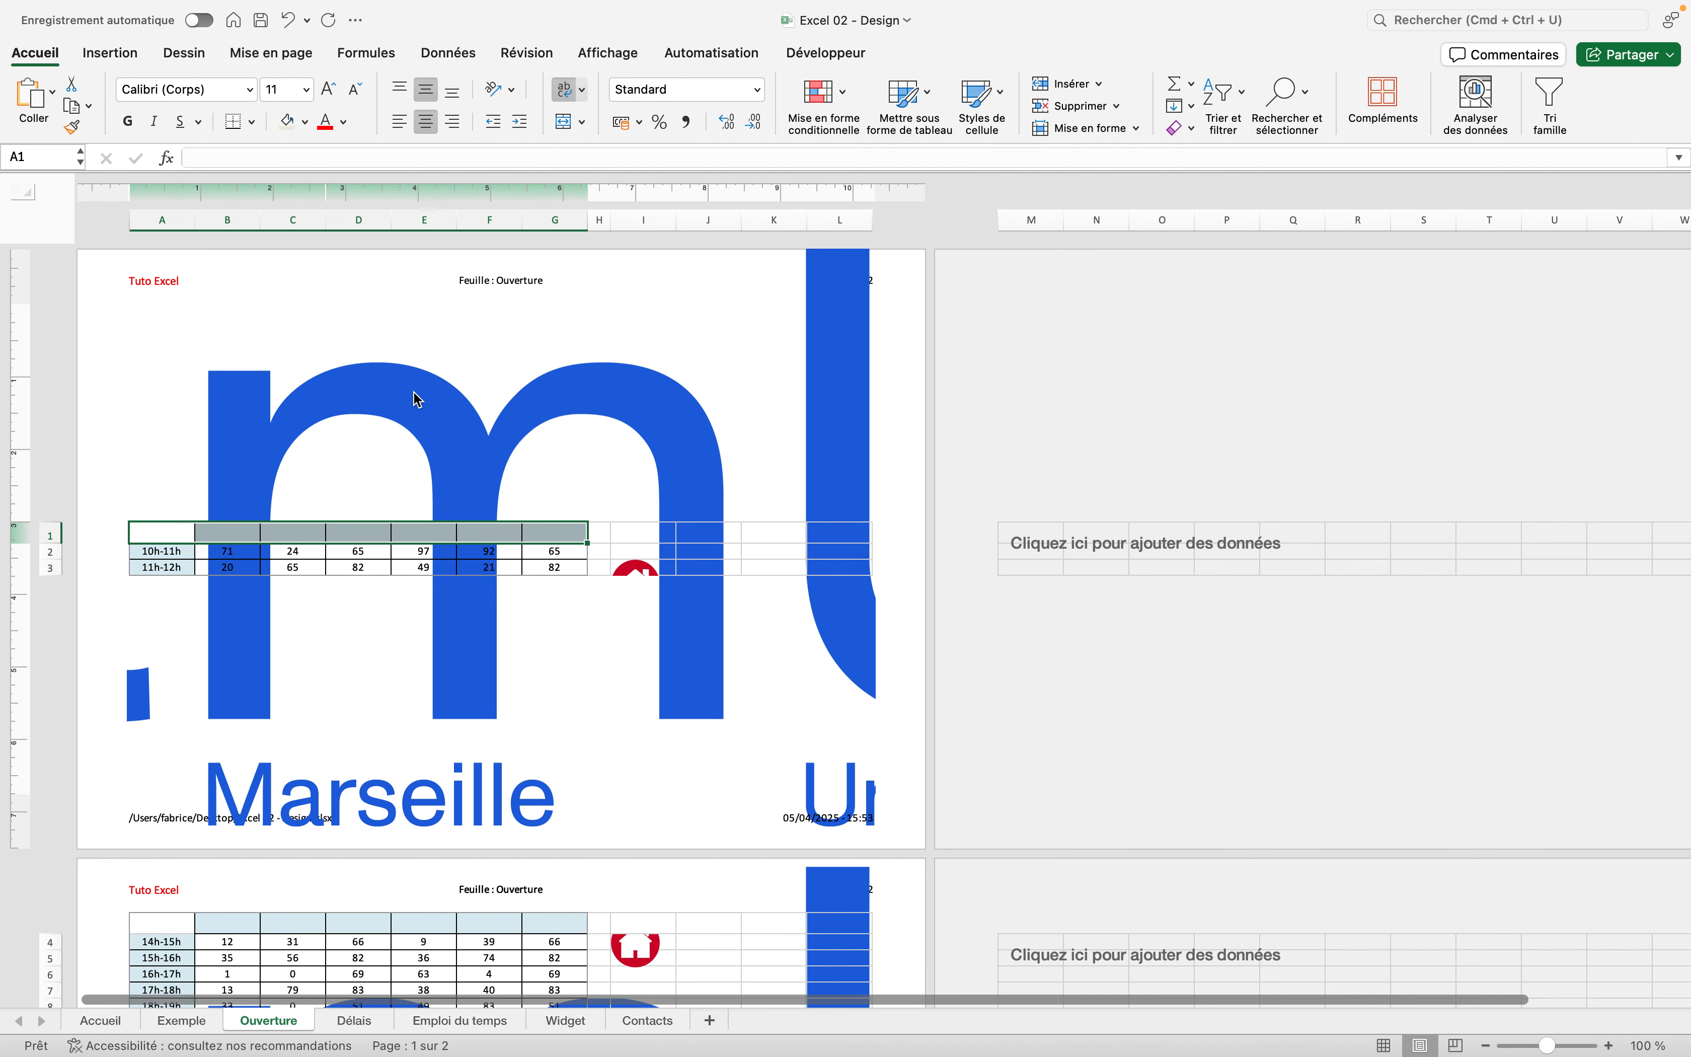
click(472, 664)
key(super+z)
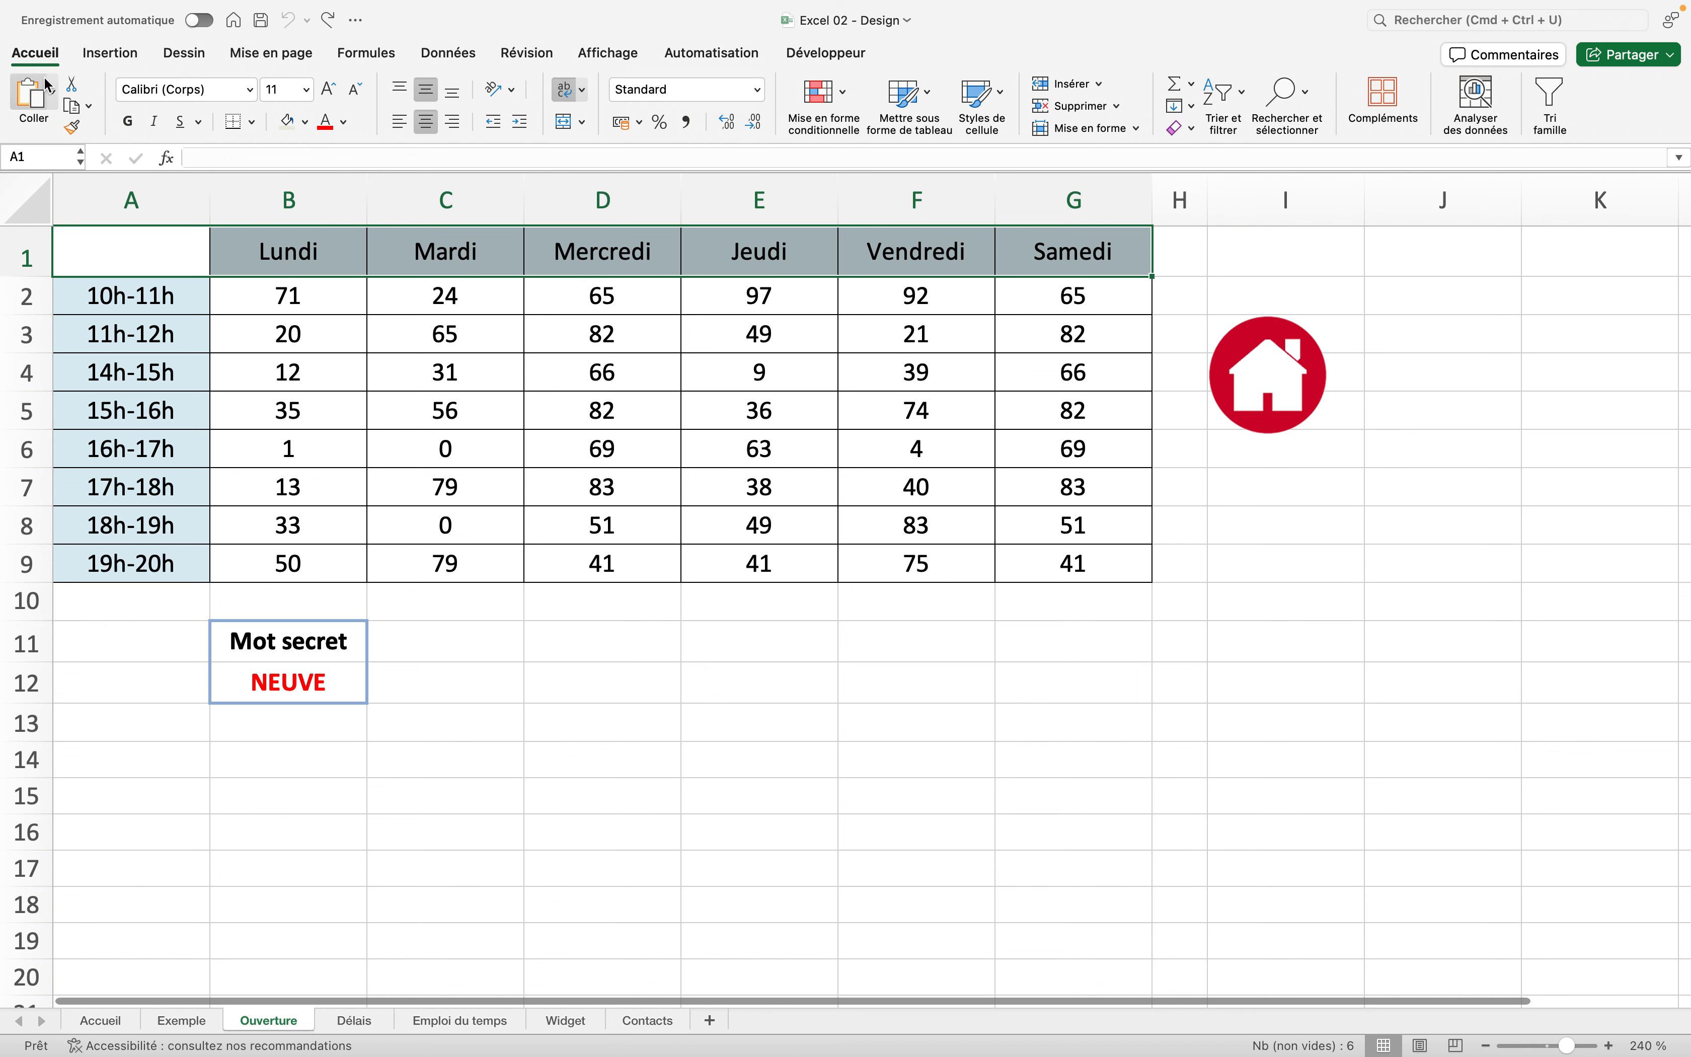
Step: Open the print preview of the Ouverture sheet to check its header and footer
mouse_move(74, 9)
click(129, 11)
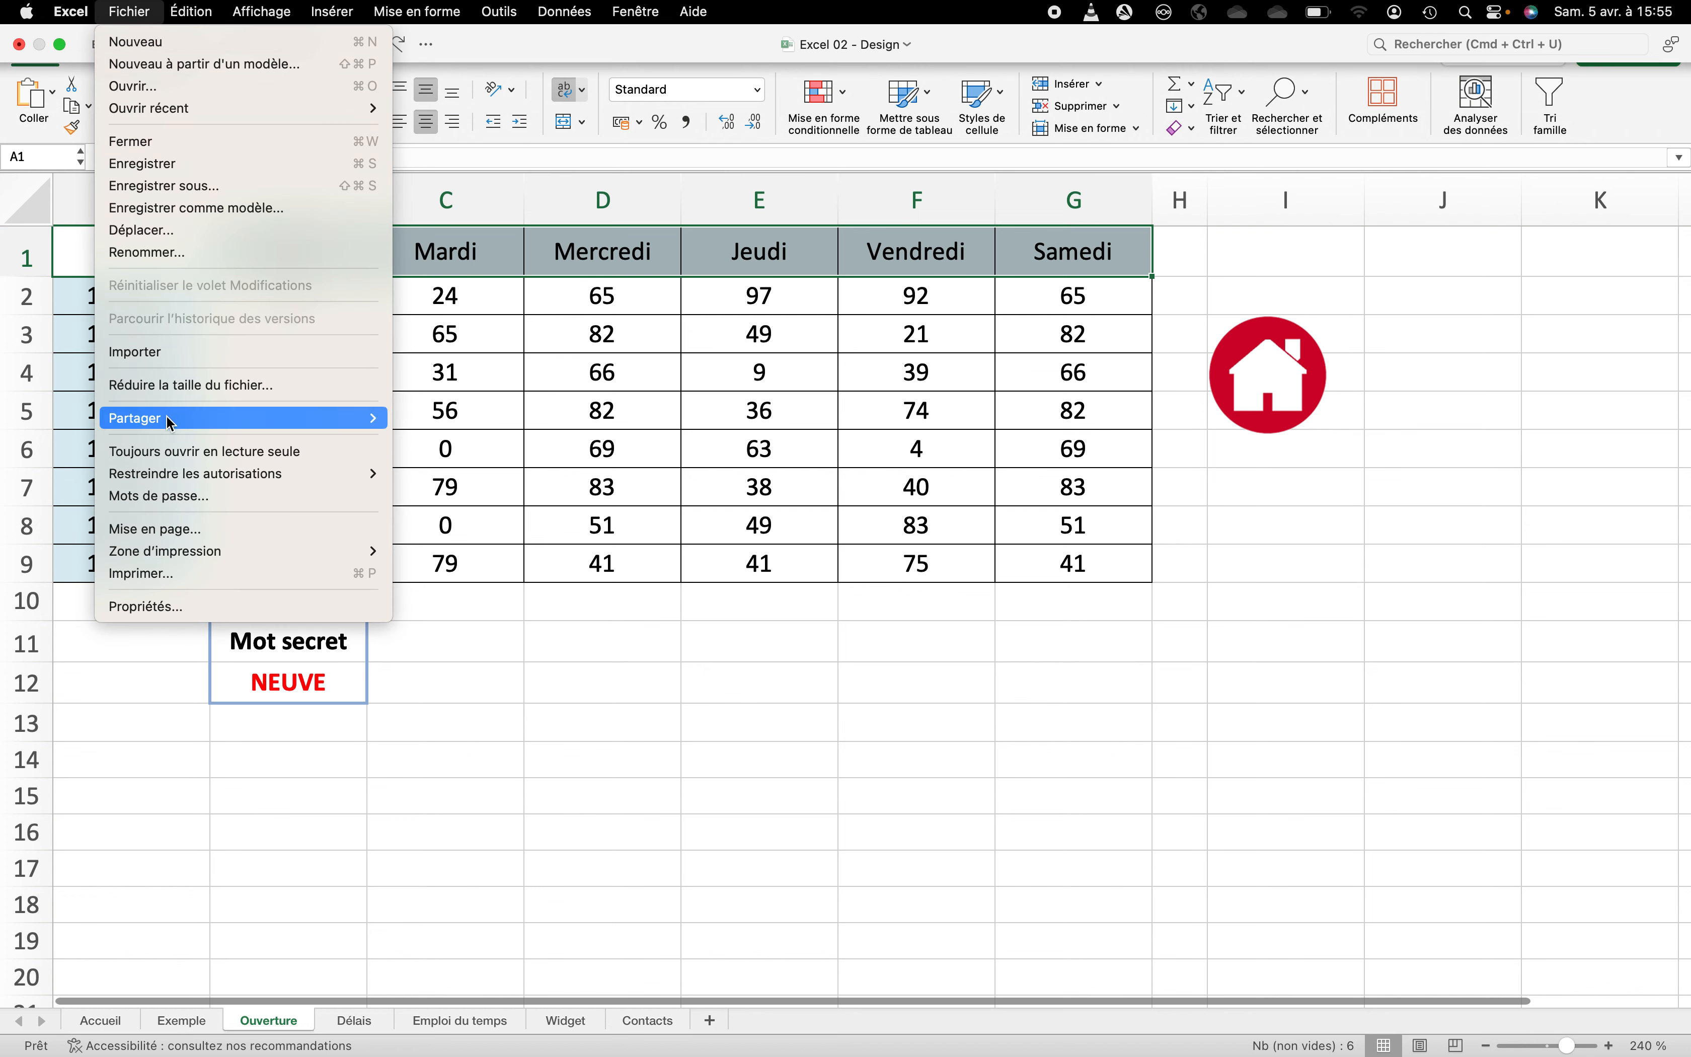
click(193, 576)
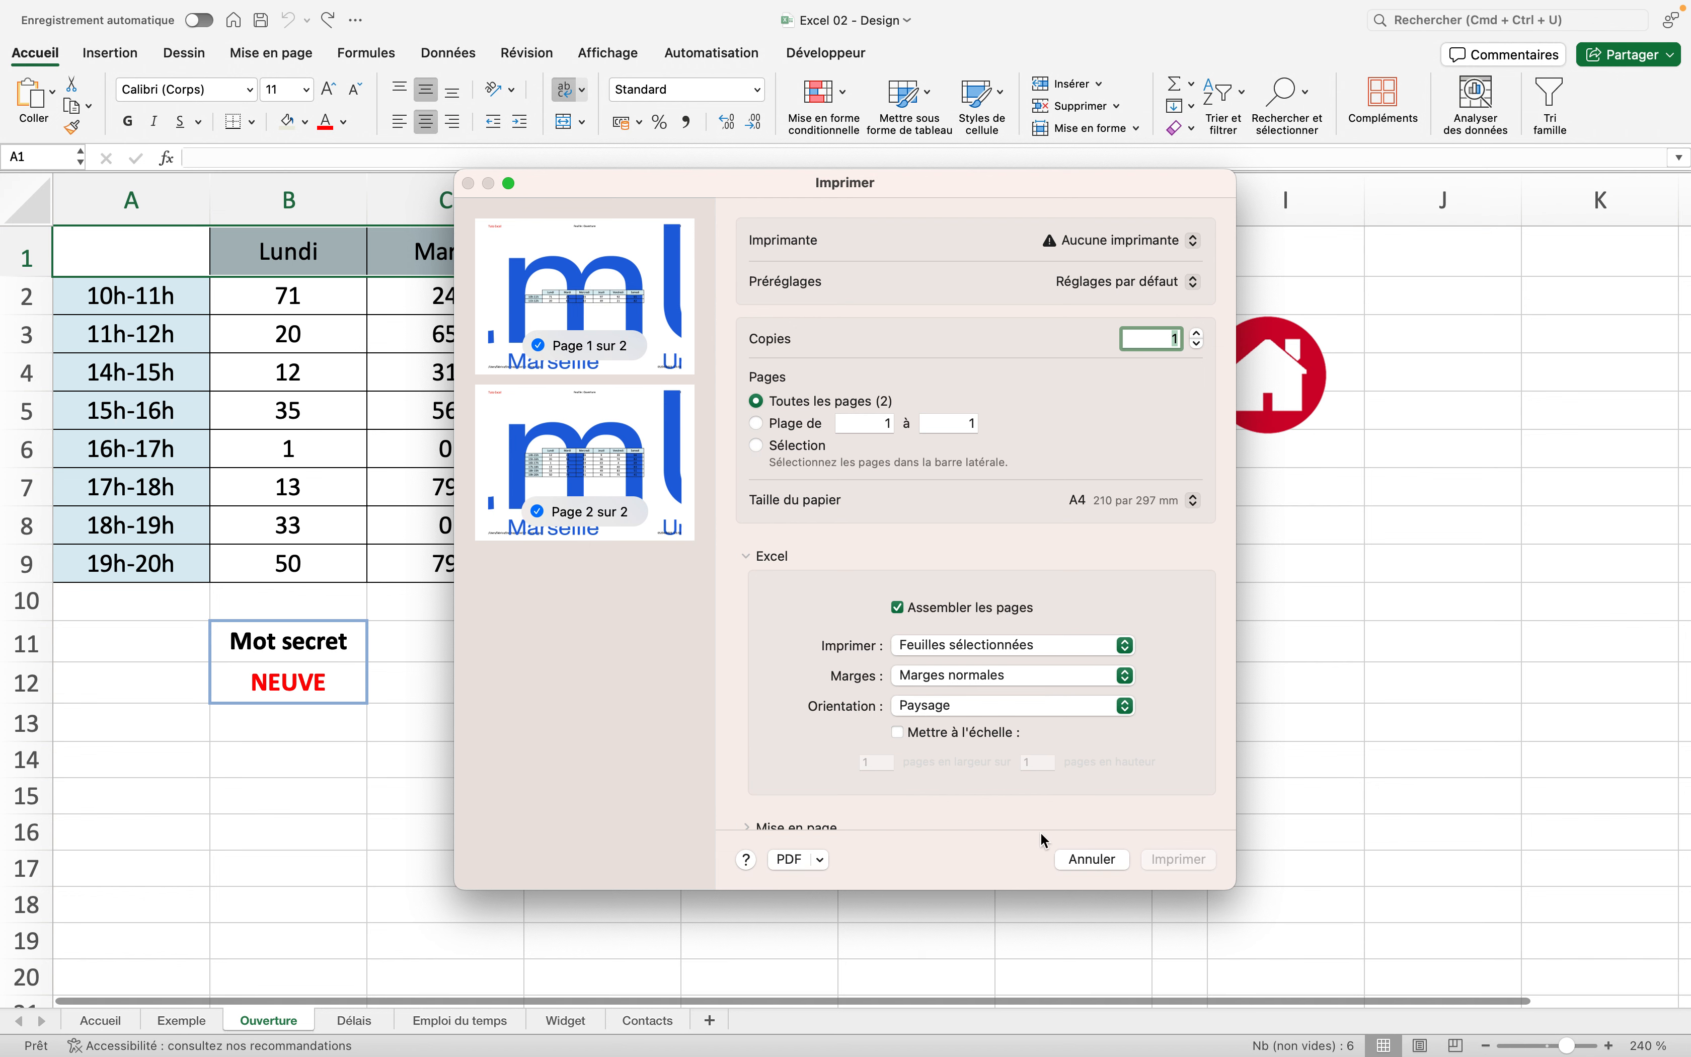
Step: Close the print preview, delete the logo from the centre footer section in page layout view, and return to normal view
click(1075, 859)
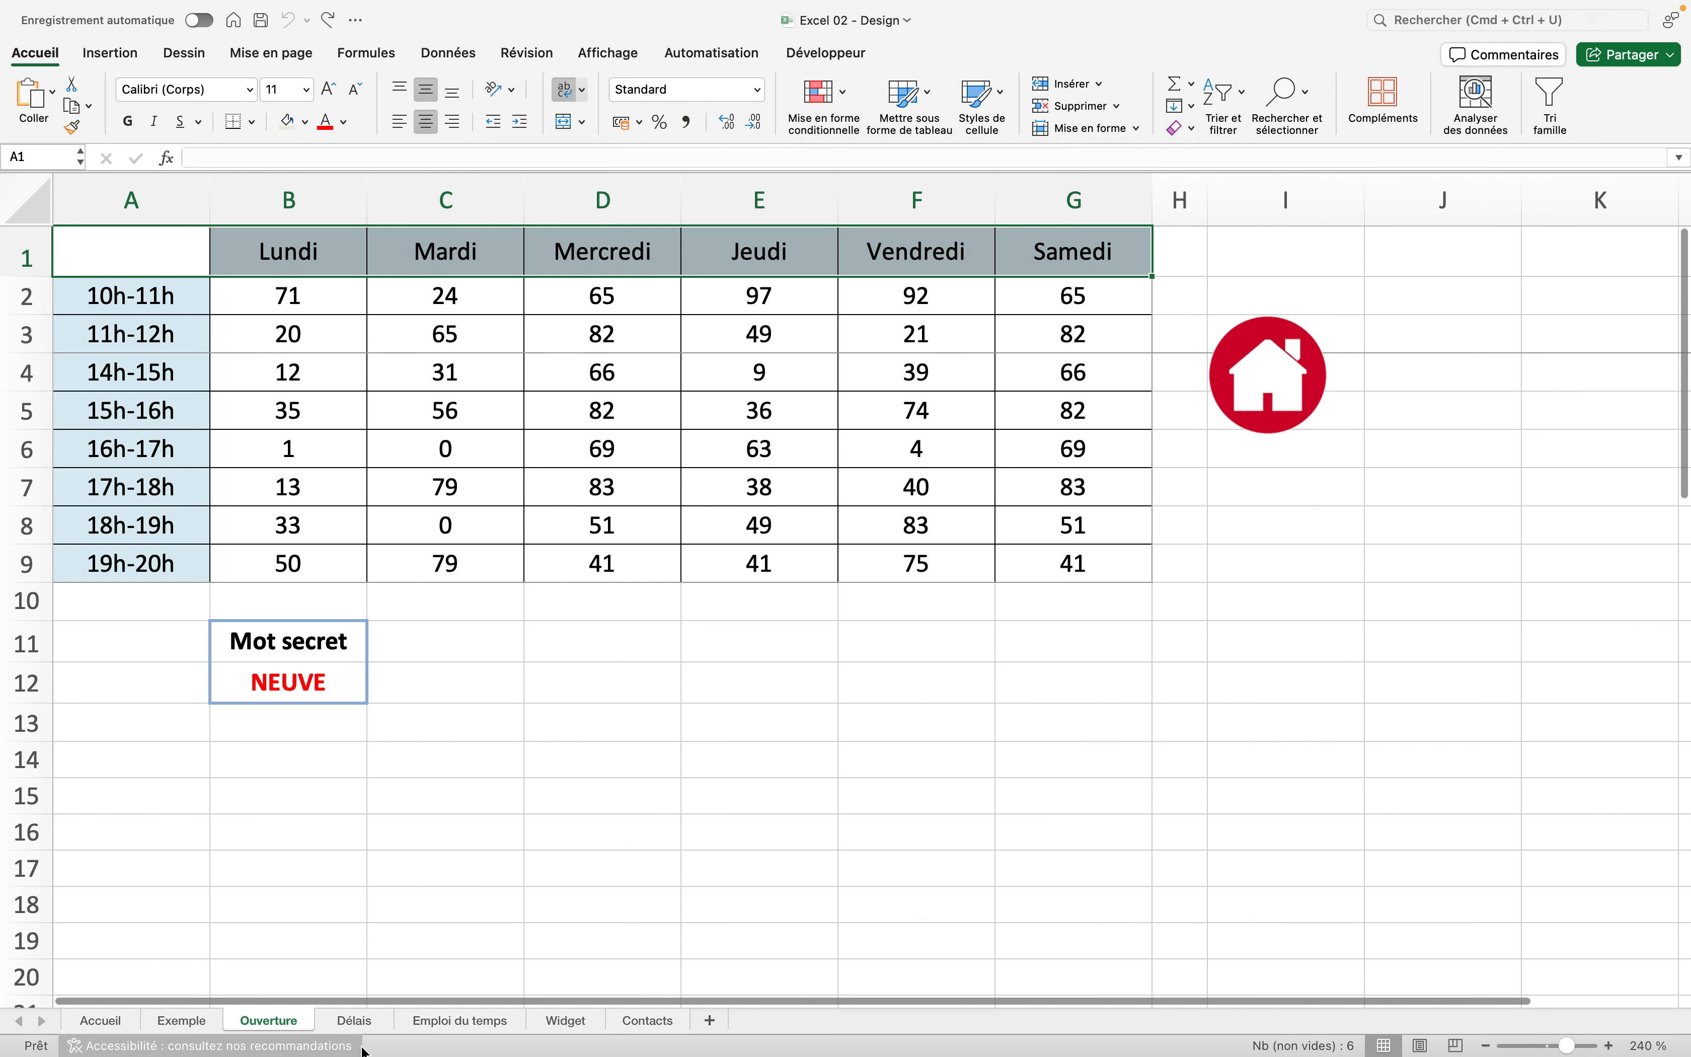
click(581, 59)
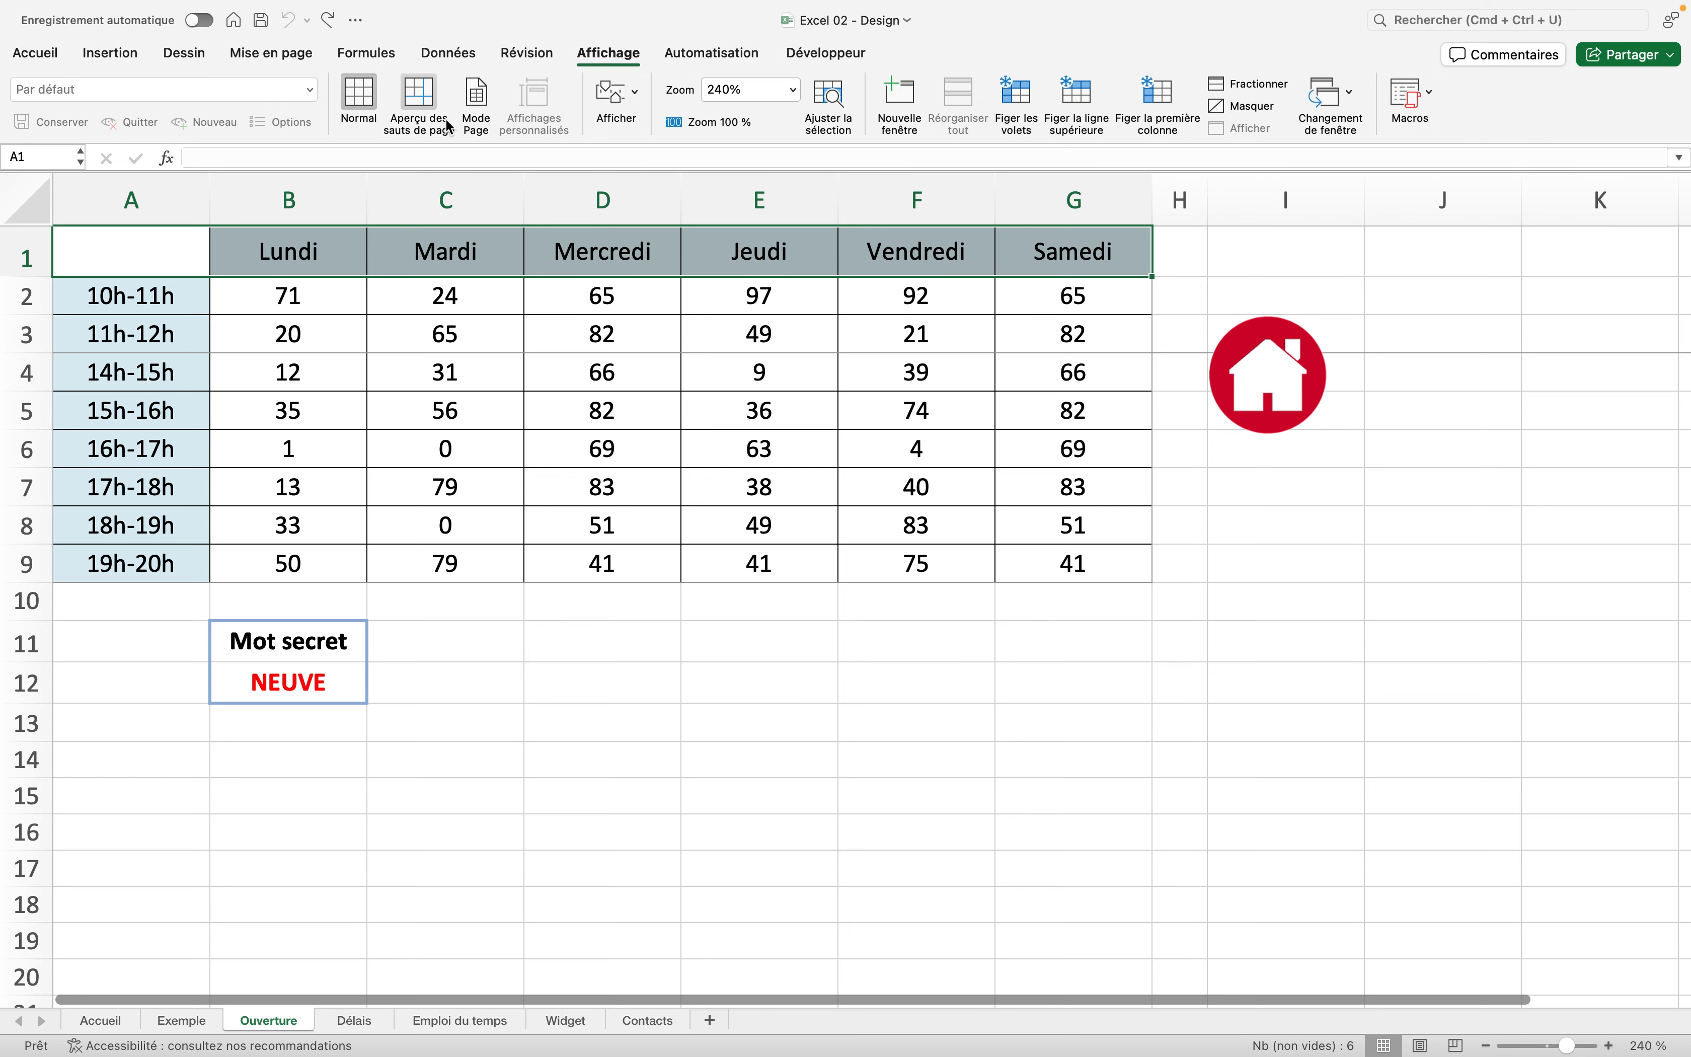
click(482, 109)
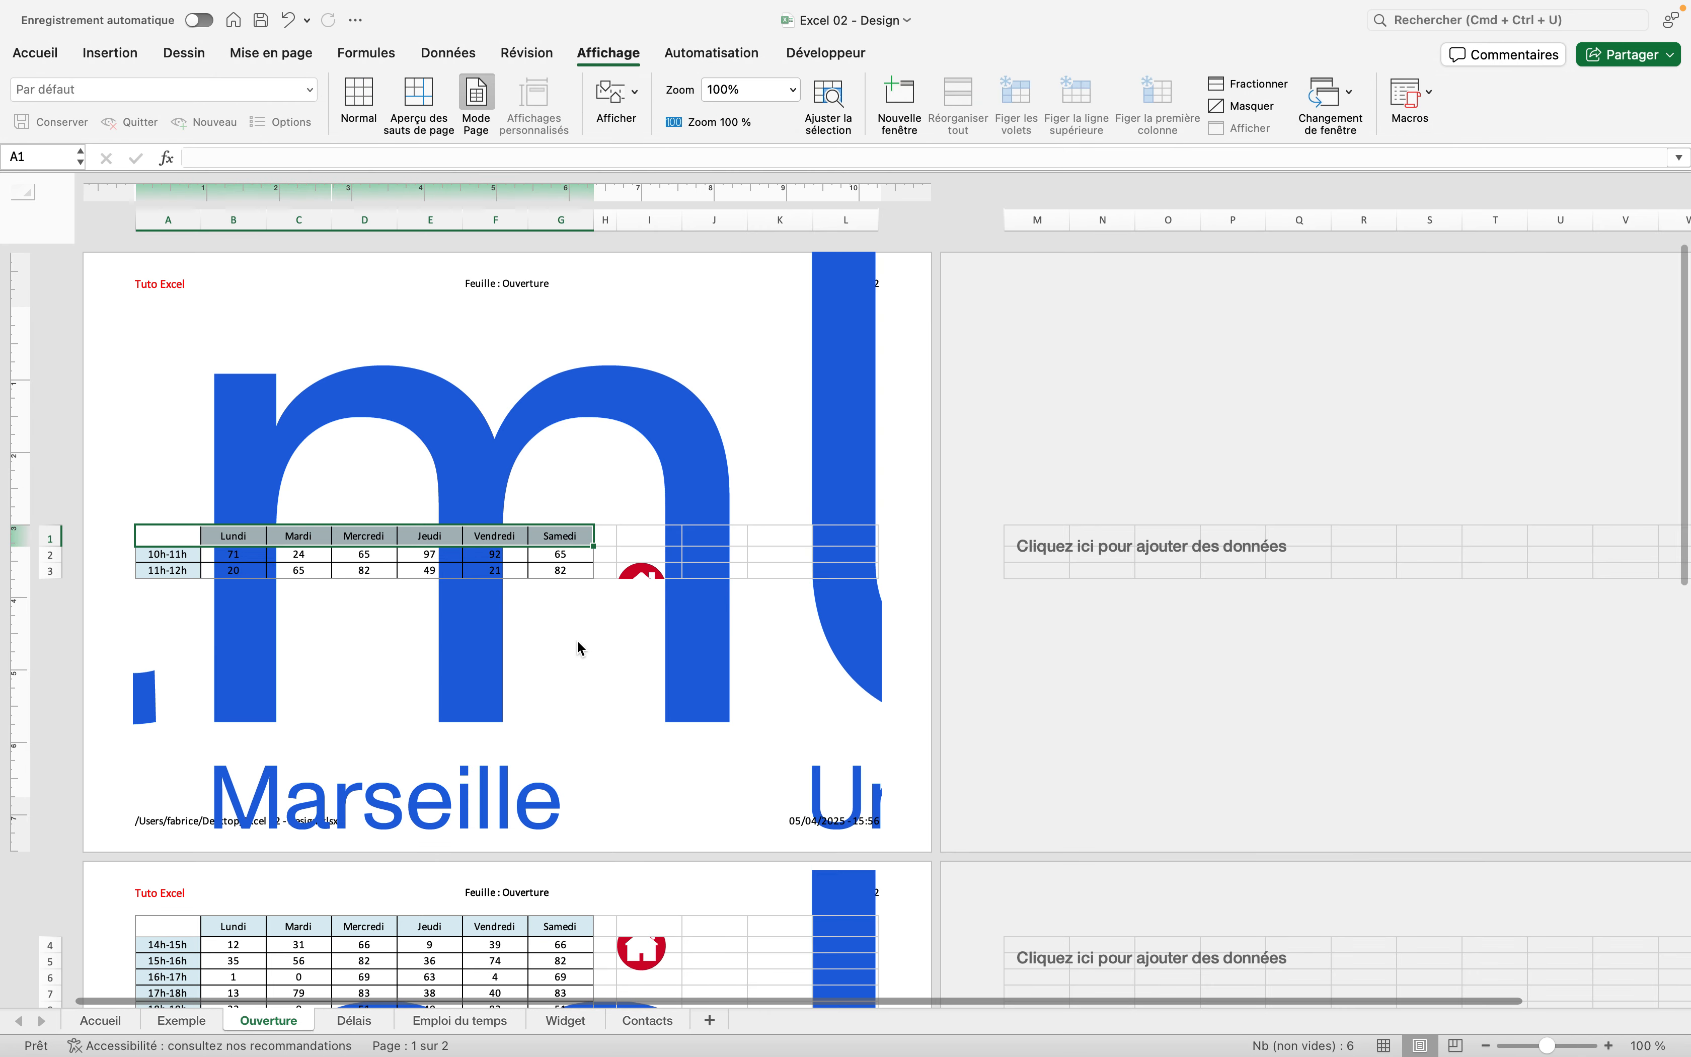
click(521, 806)
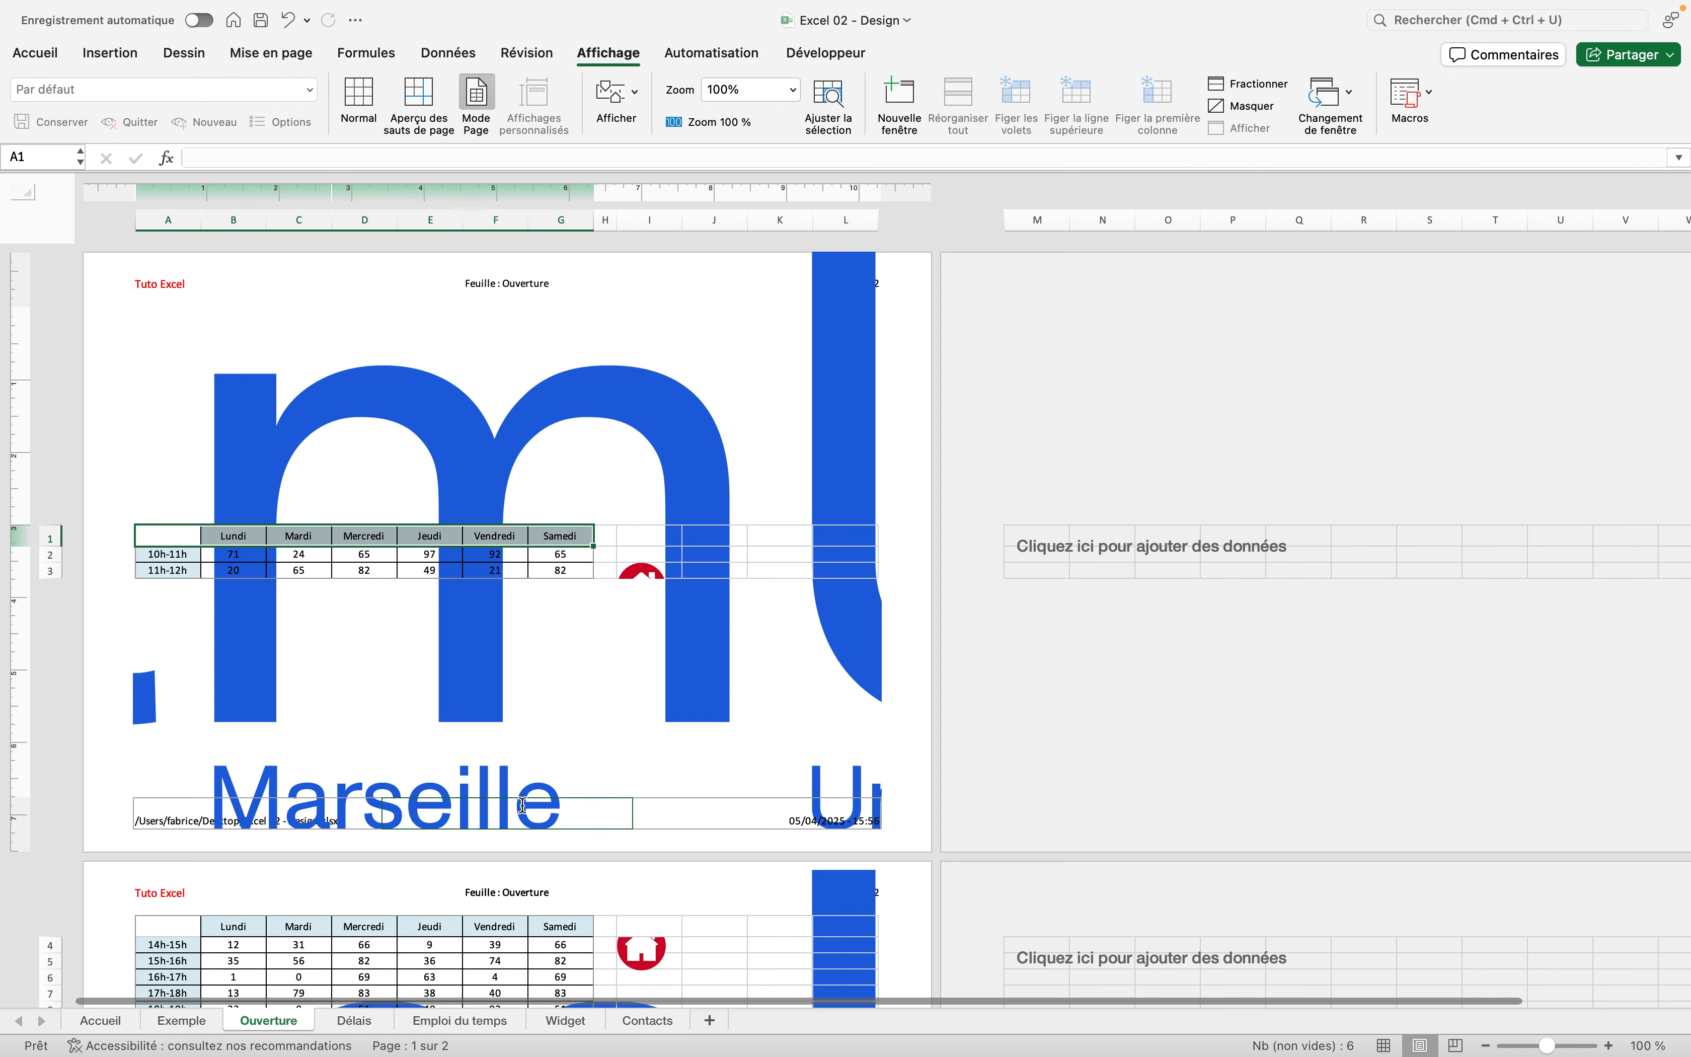
key(BackSpace)
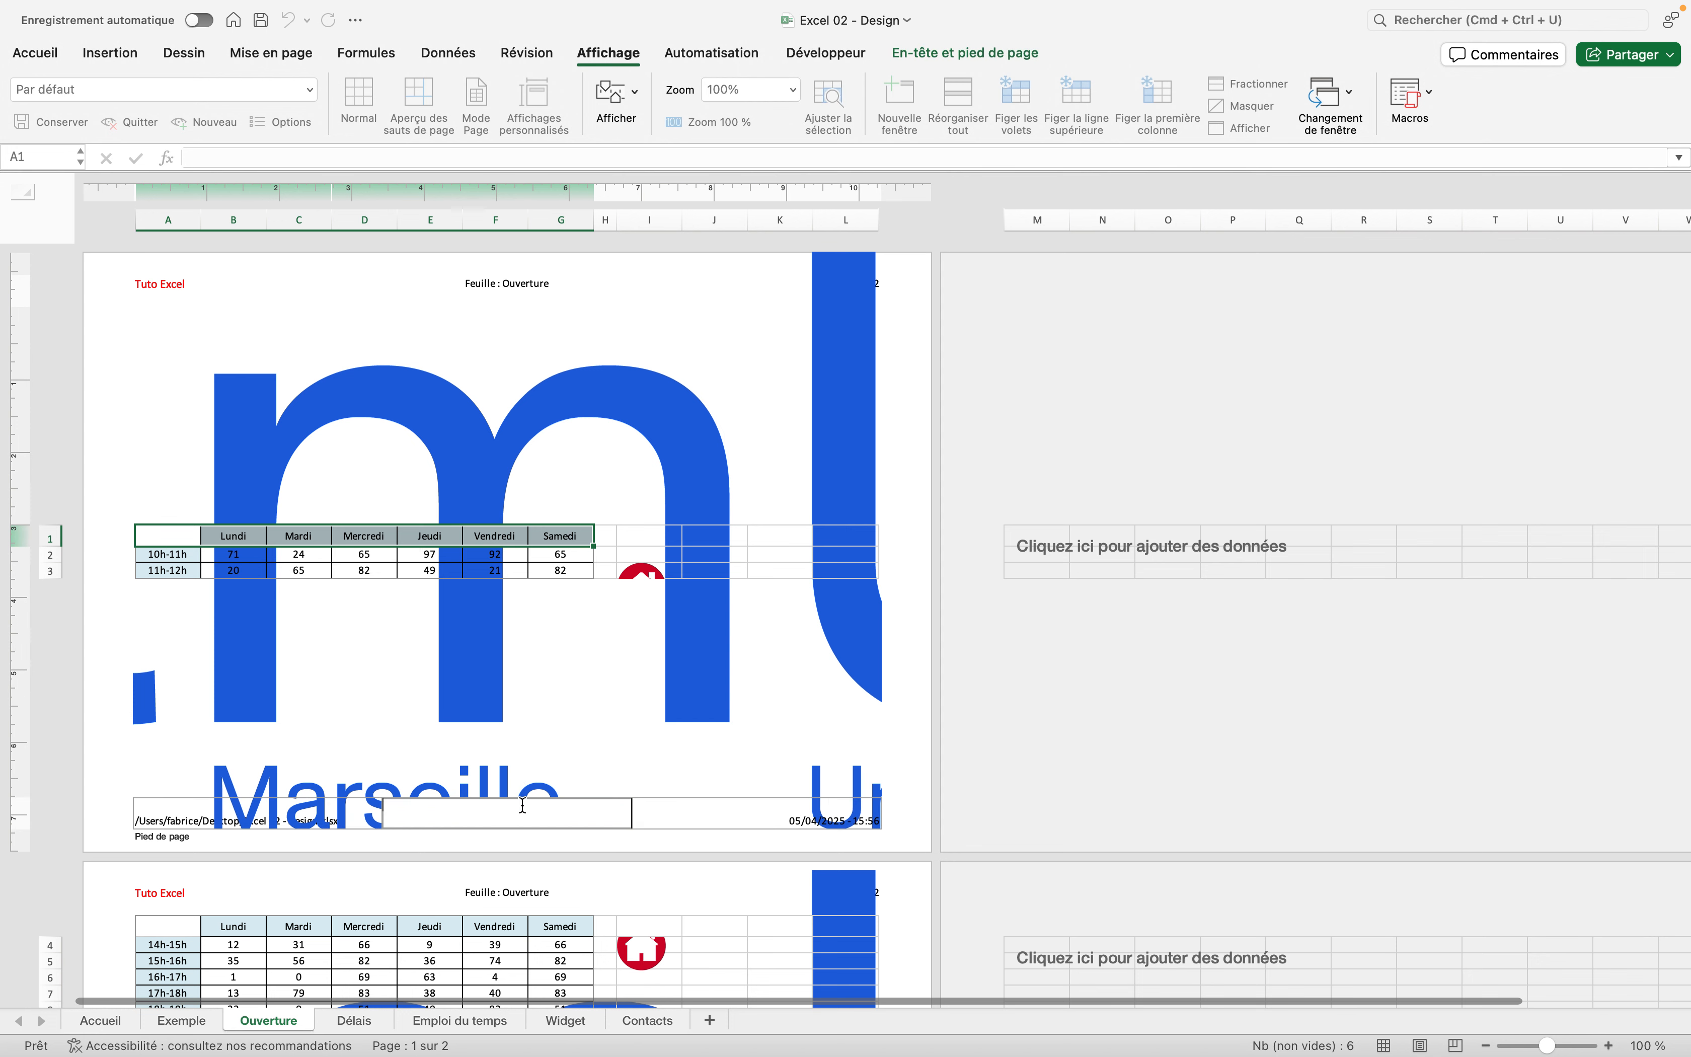
click(455, 709)
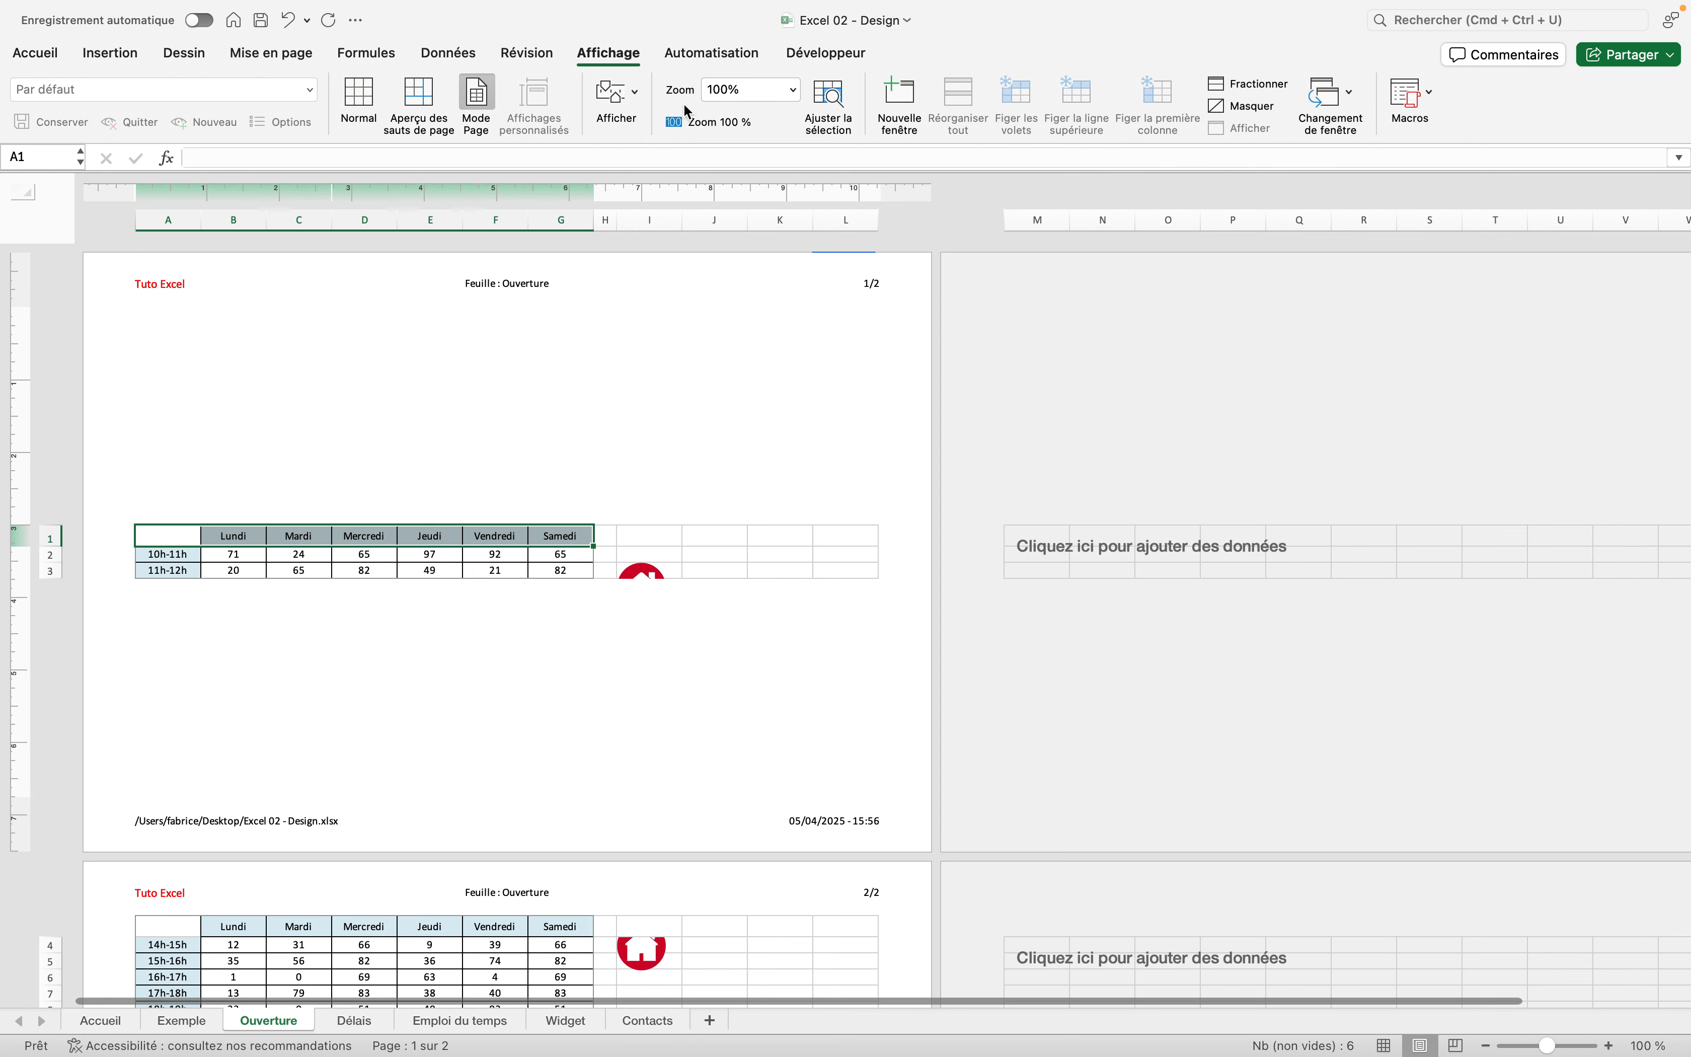
click(373, 124)
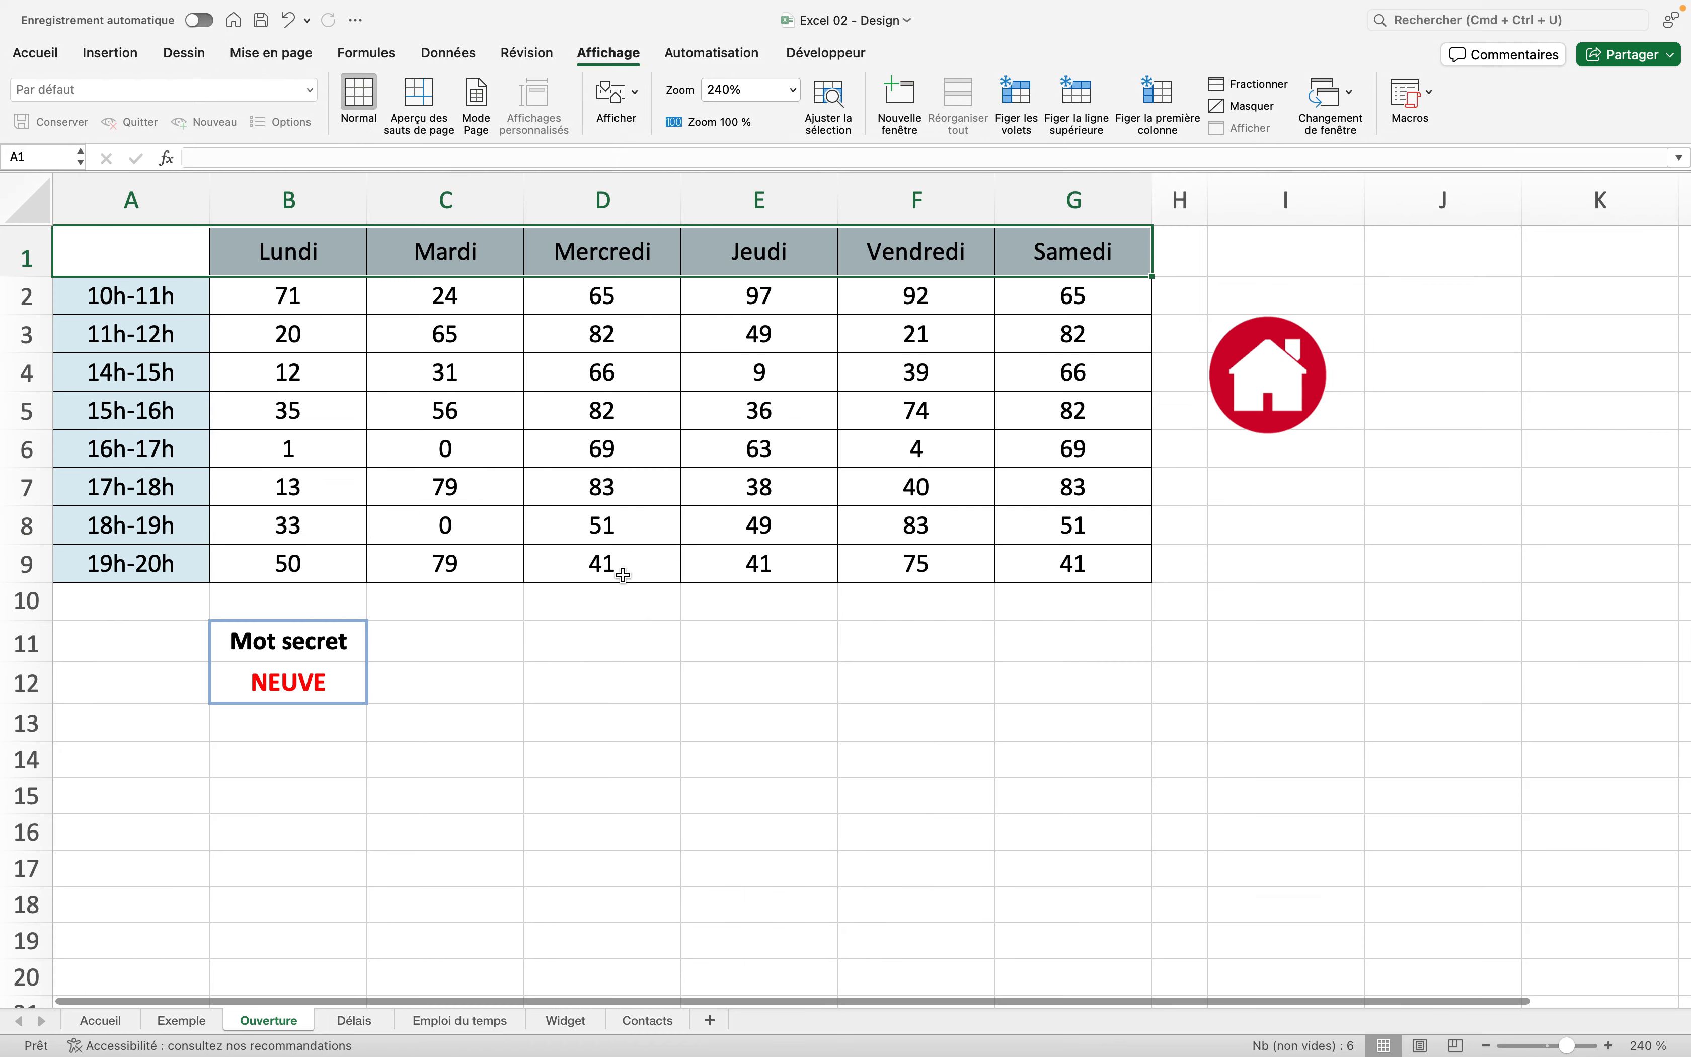
Step: Reopen the print preview of the Ouverture sheet to check the pages without the footer logo
mouse_move(41, 7)
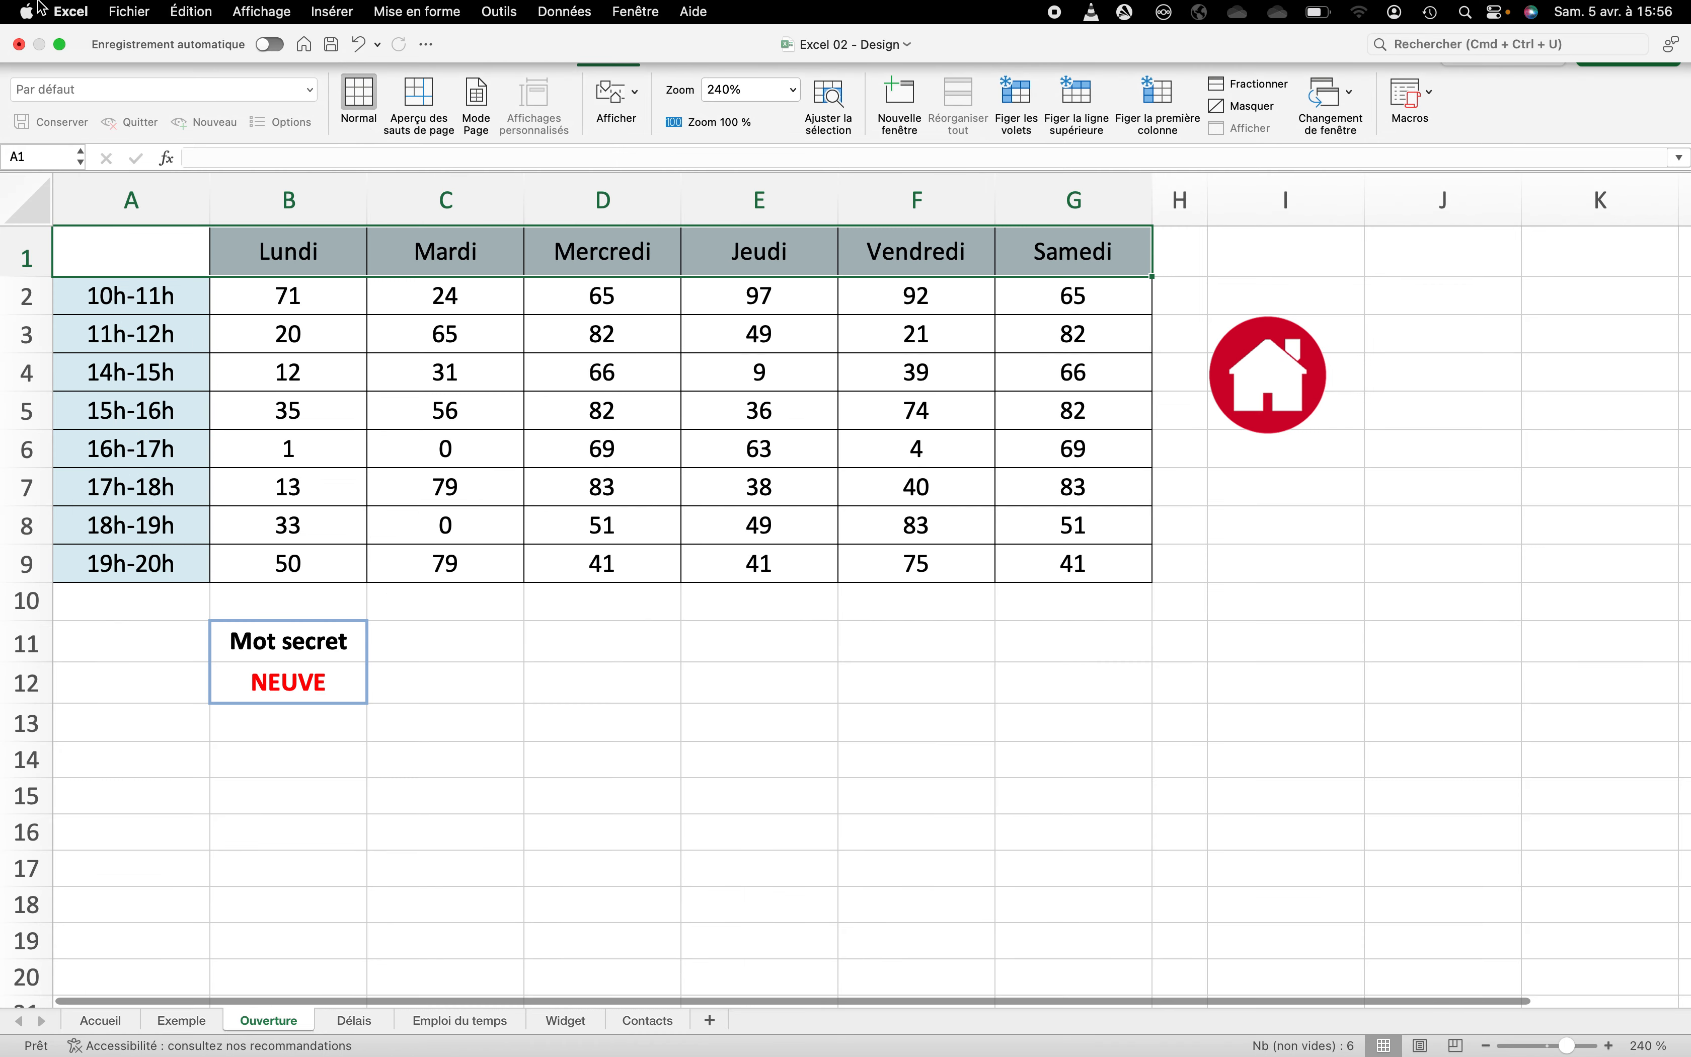
click(121, 11)
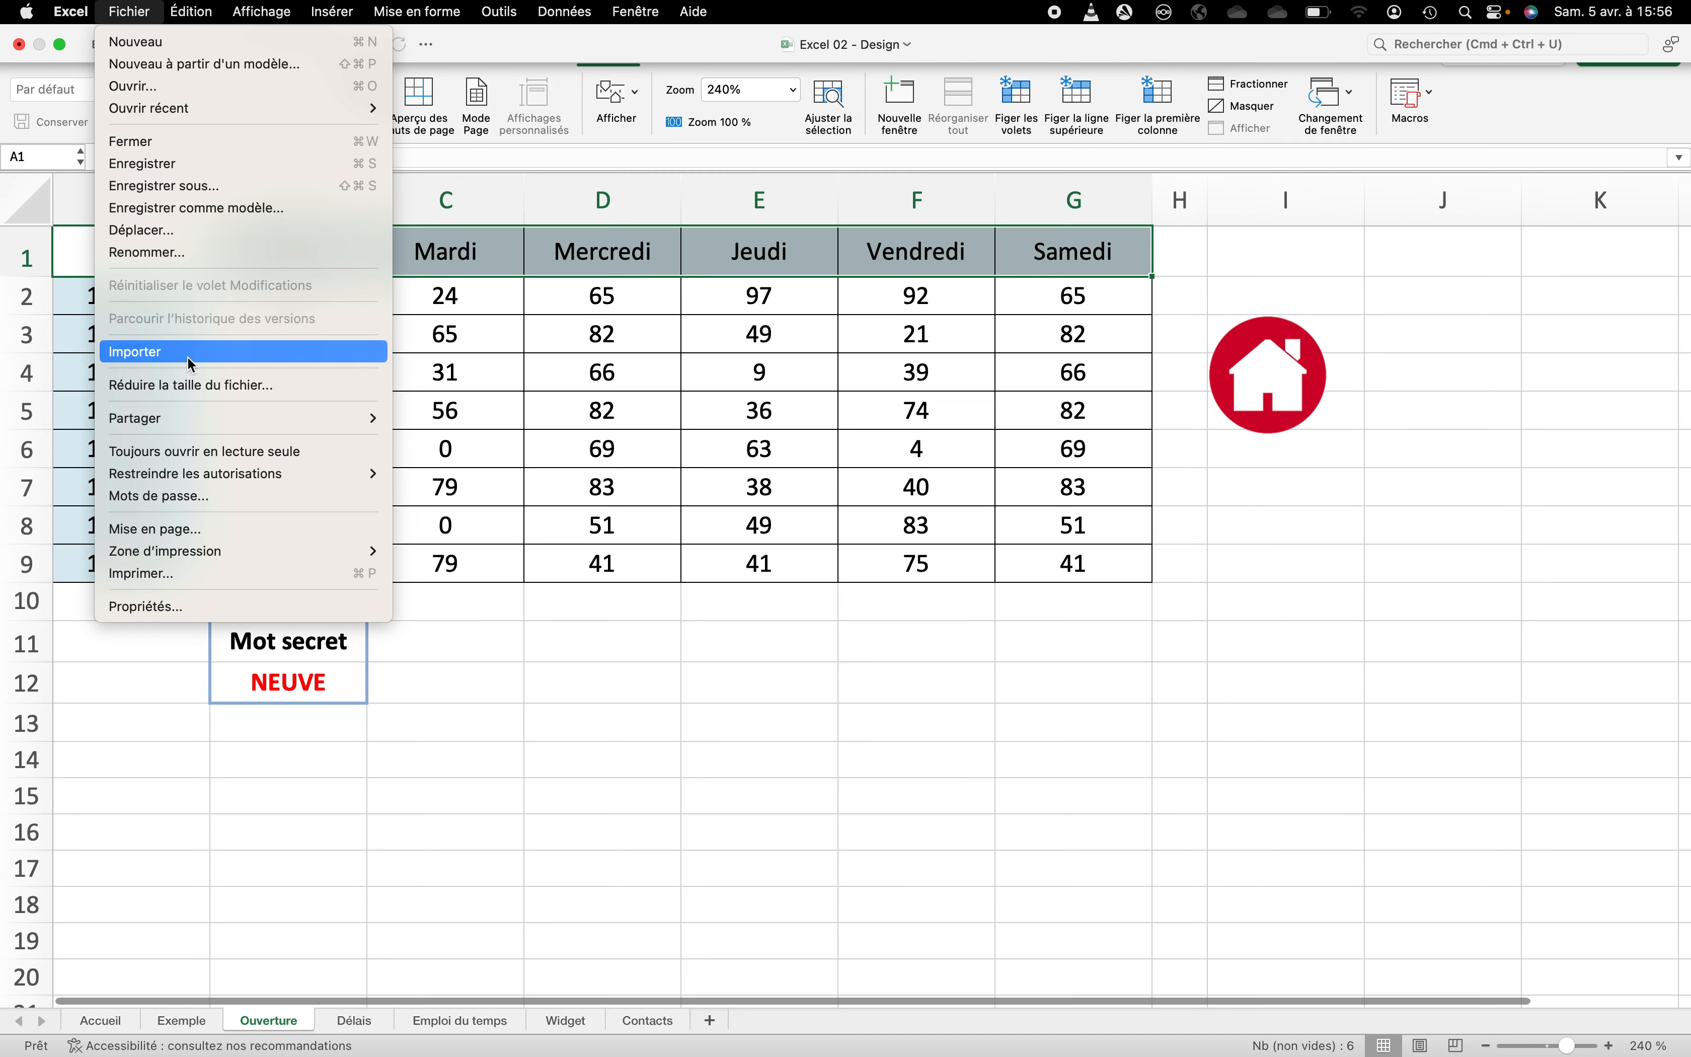
click(219, 574)
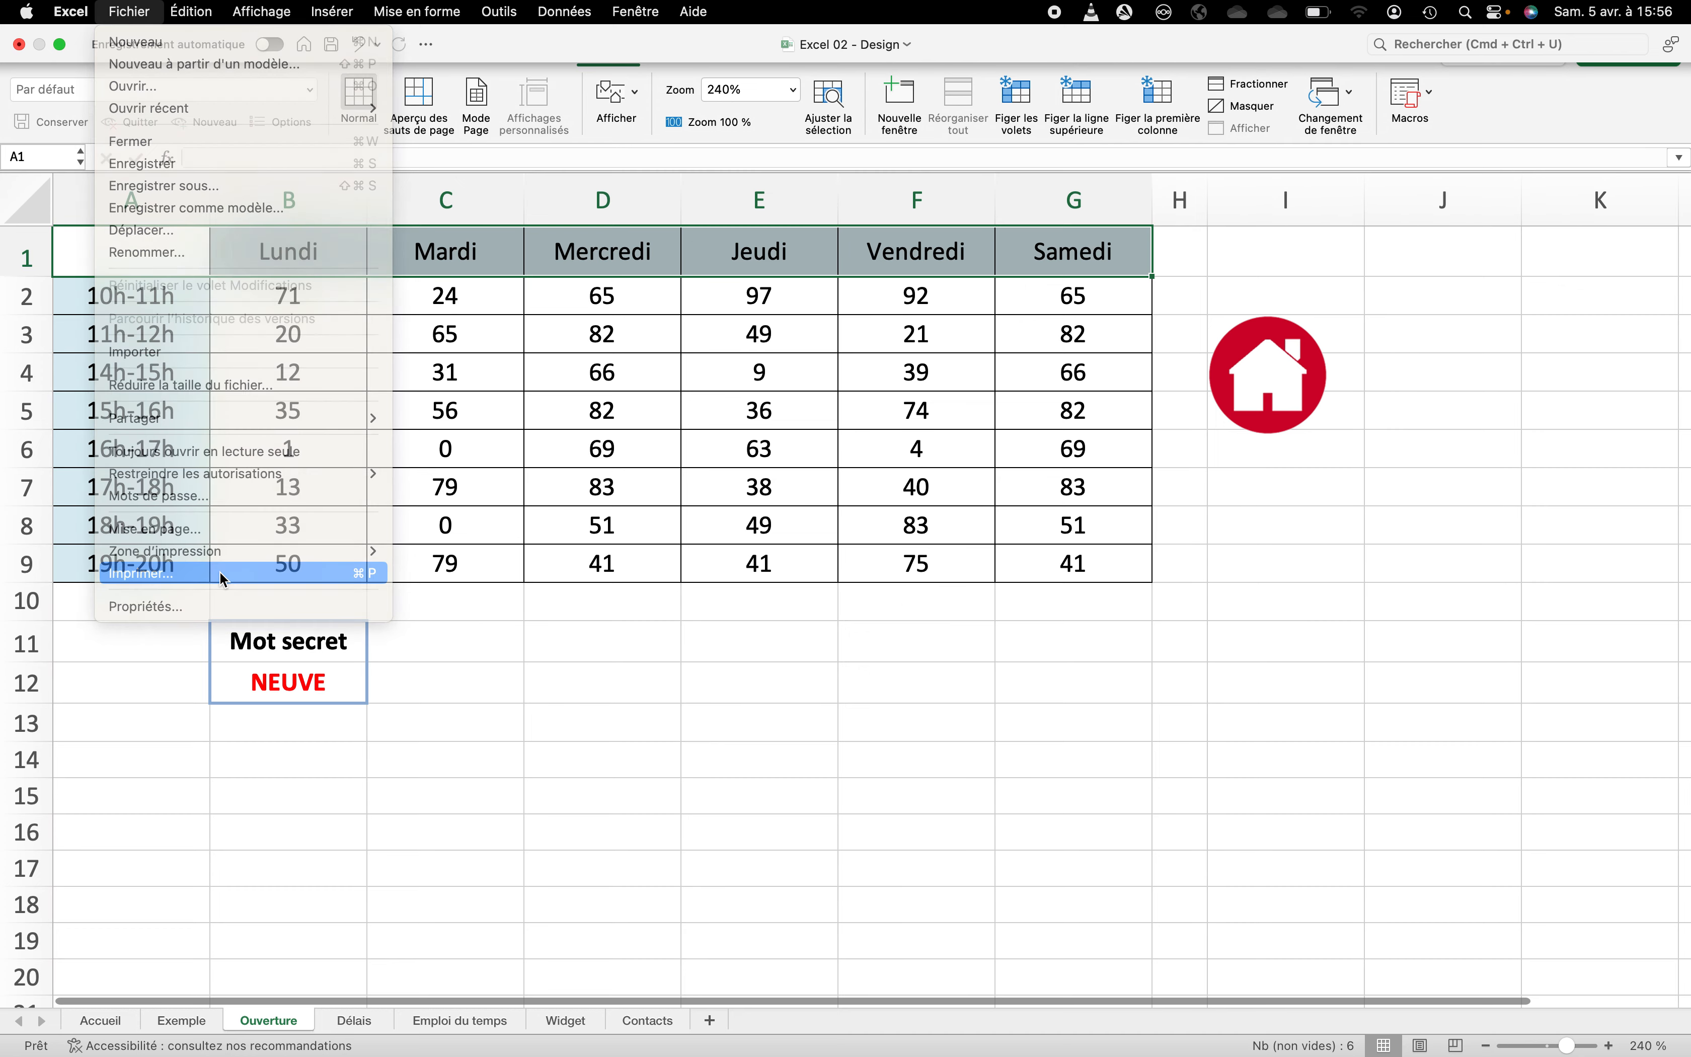